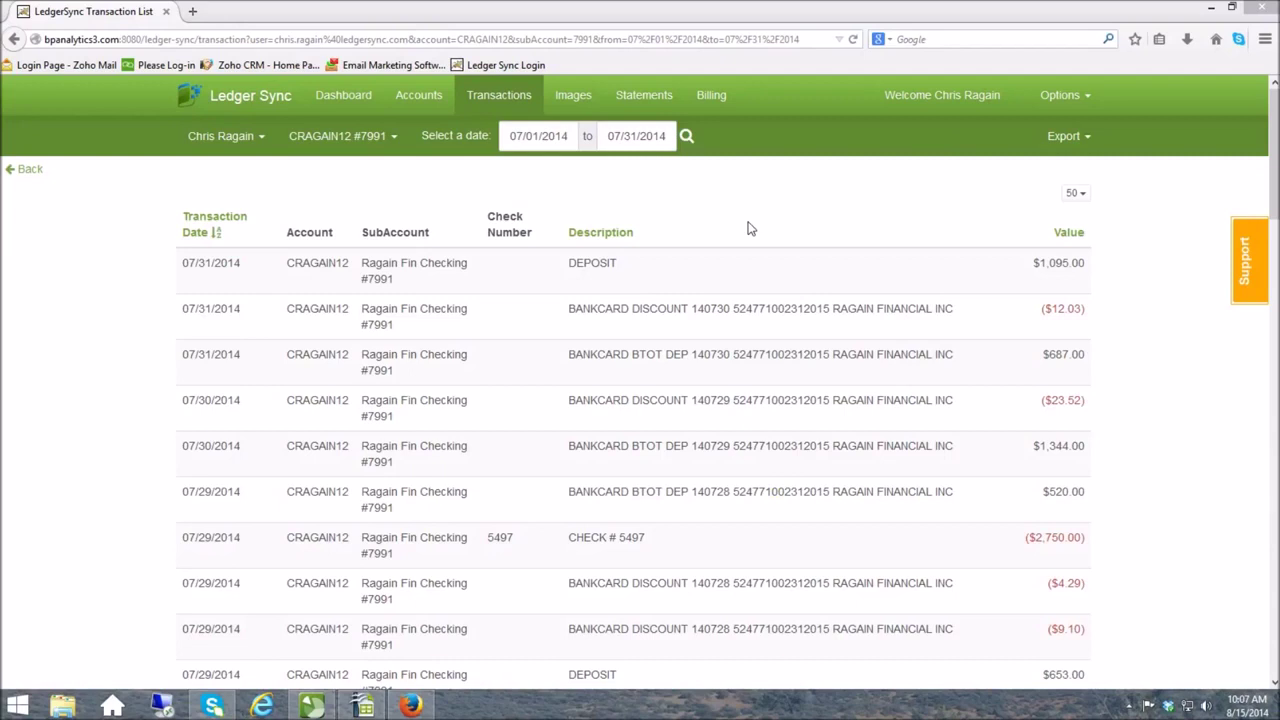
# - Open the Export options for the checking account's 07/01/2014–07/31/2014 transaction list in LedgerSync
pyautogui.click(418, 95)
pyautogui.click(1086, 140)
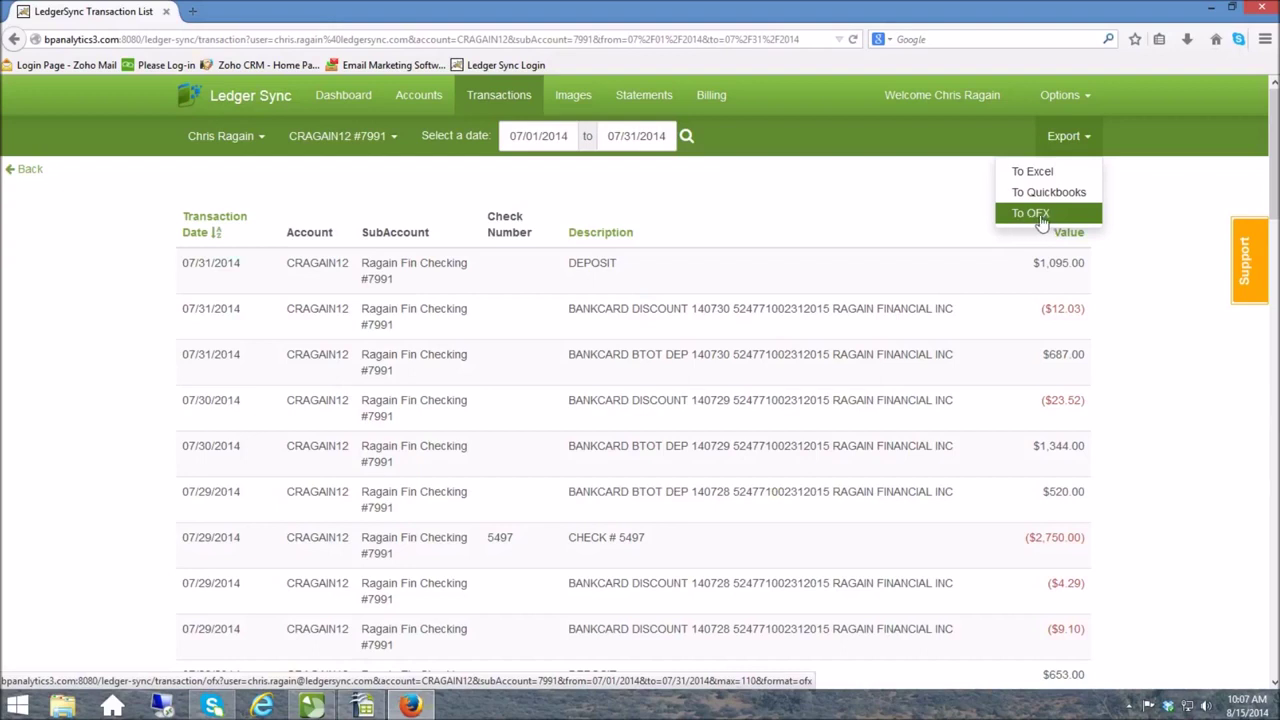
# - Export the July transactions to OFX, then cancel the Firefox download prompt
pyautogui.click(1040, 216)
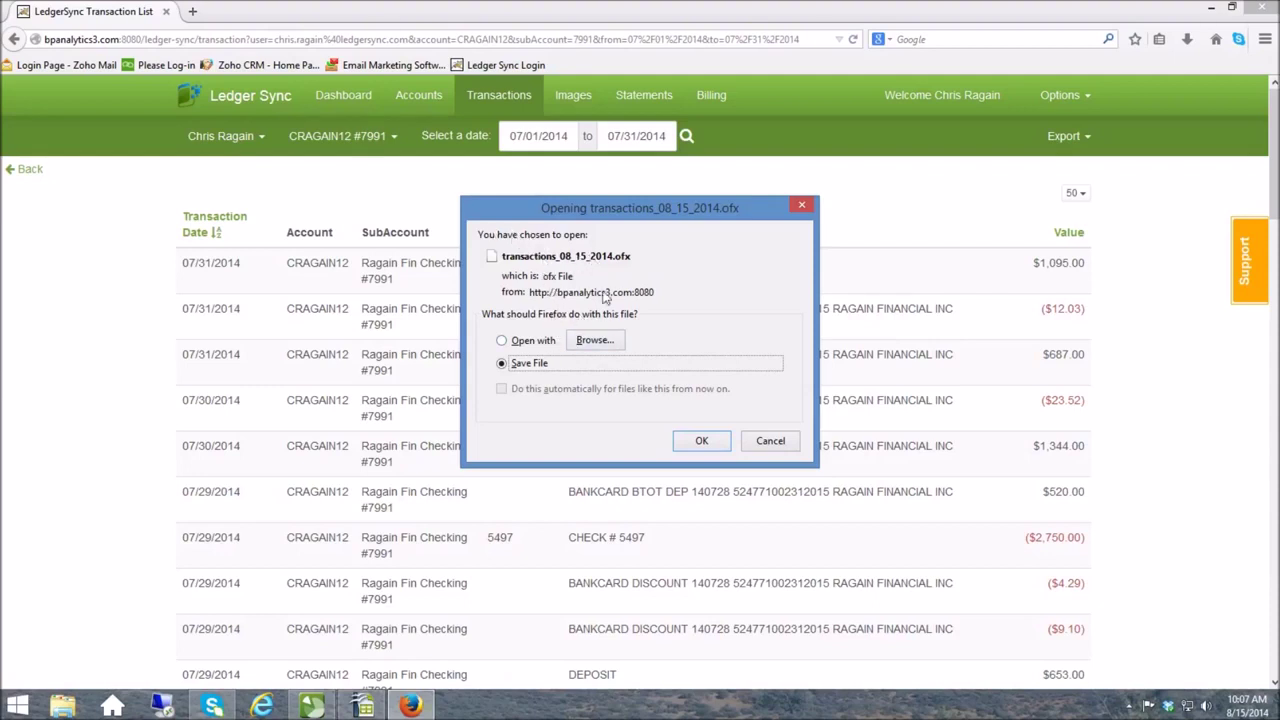
pyautogui.click(771, 441)
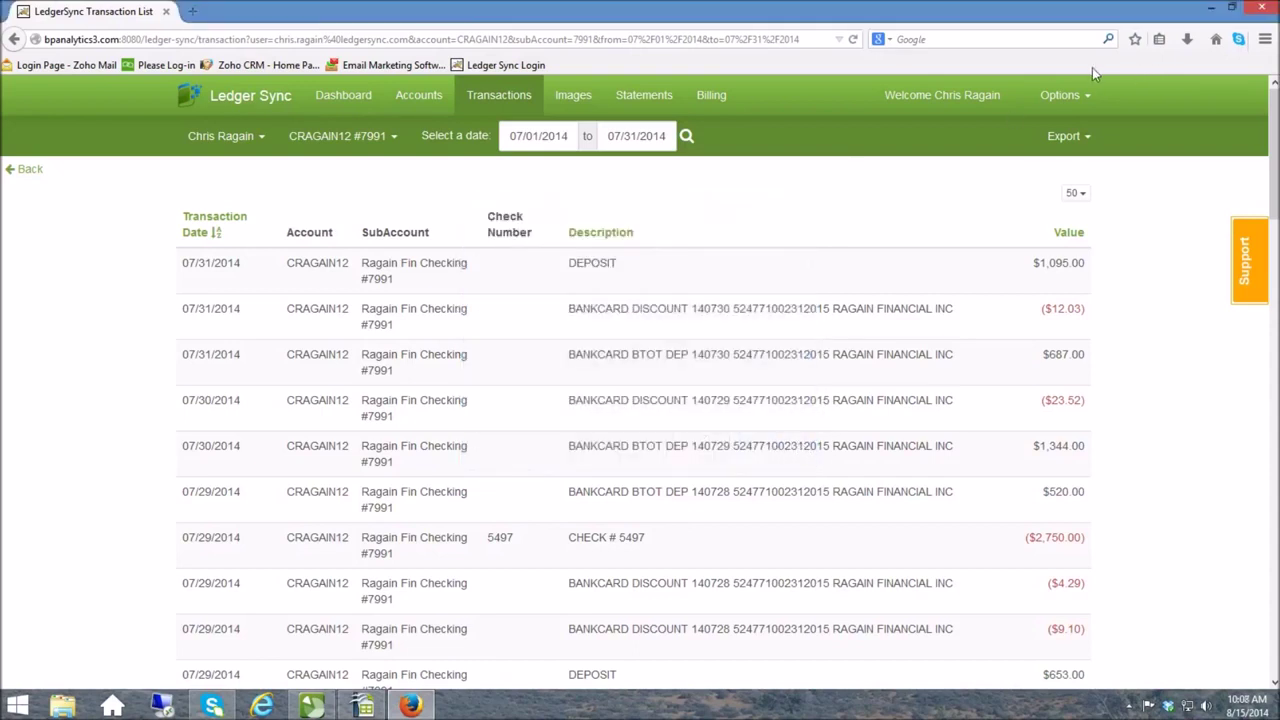
# - Switch from Firefox to Accounting CS and show Test Client's Client Dashboard
pyautogui.click(1213, 12)
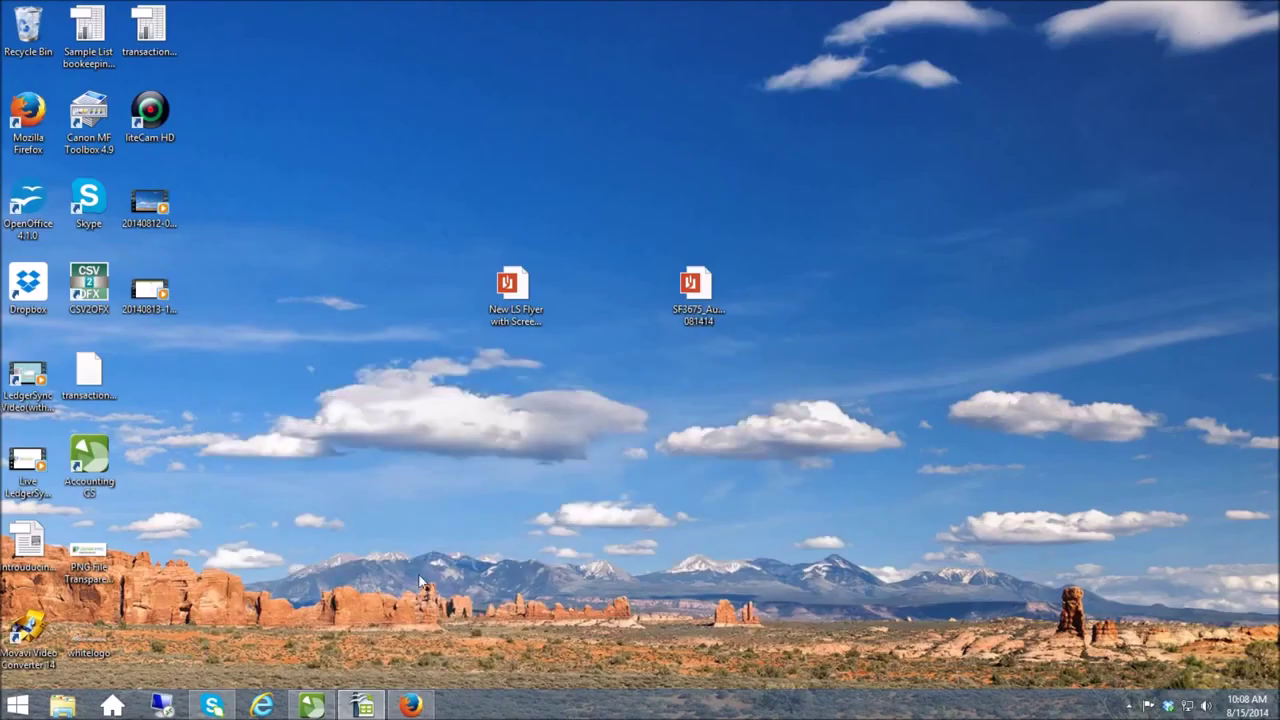
pyautogui.click(312, 707)
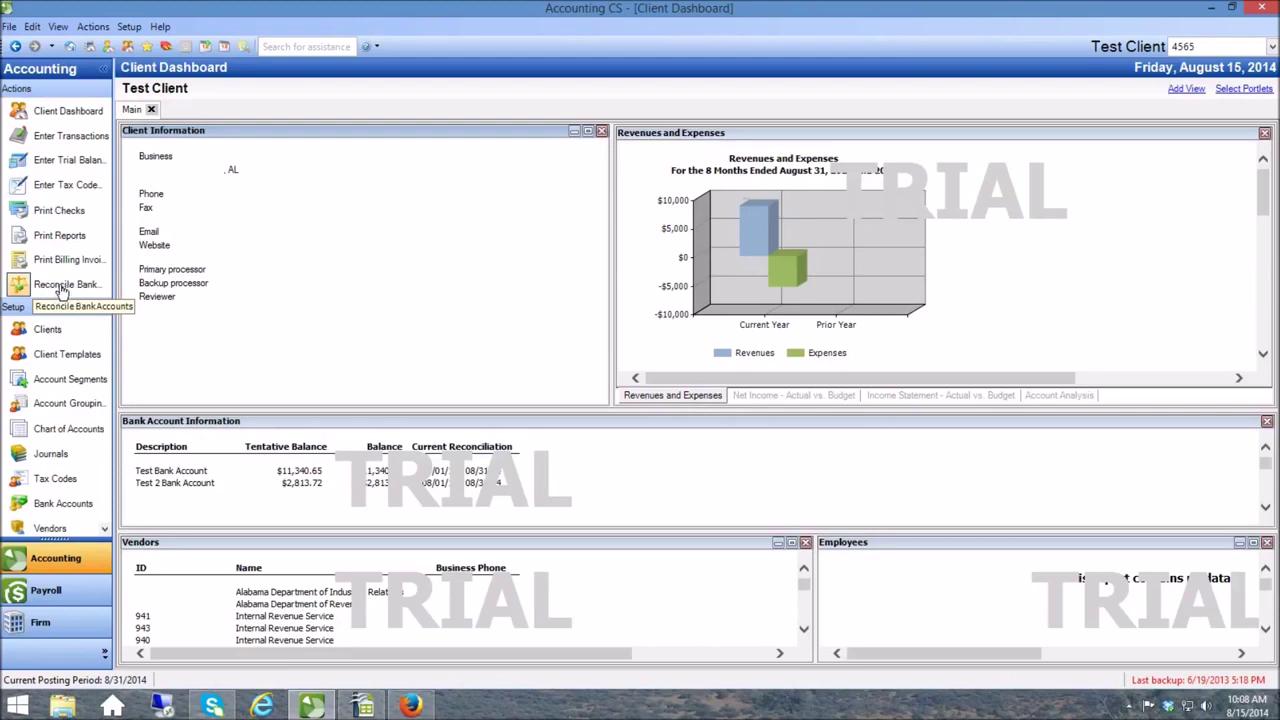
# - Open Reconcile Bank Accounts for Test Bank Account, review General Information, then go to Bank Statement Import
pyautogui.click(62, 288)
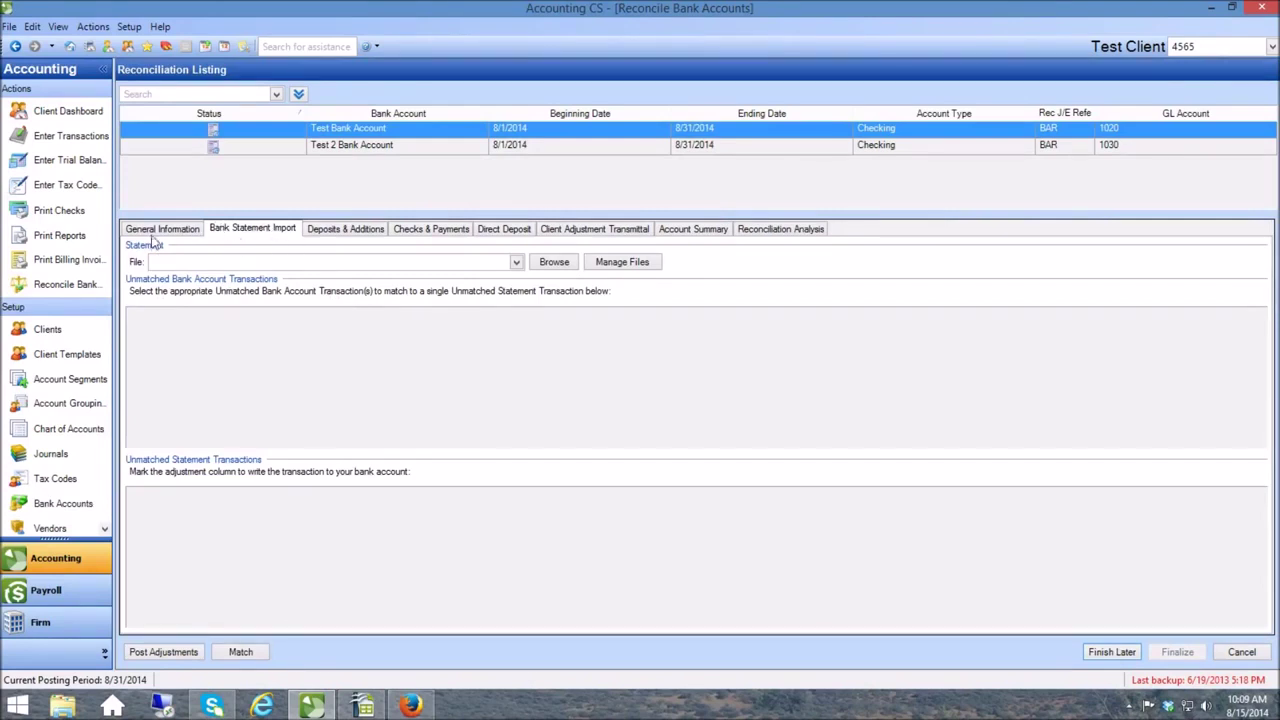
pyautogui.click(156, 229)
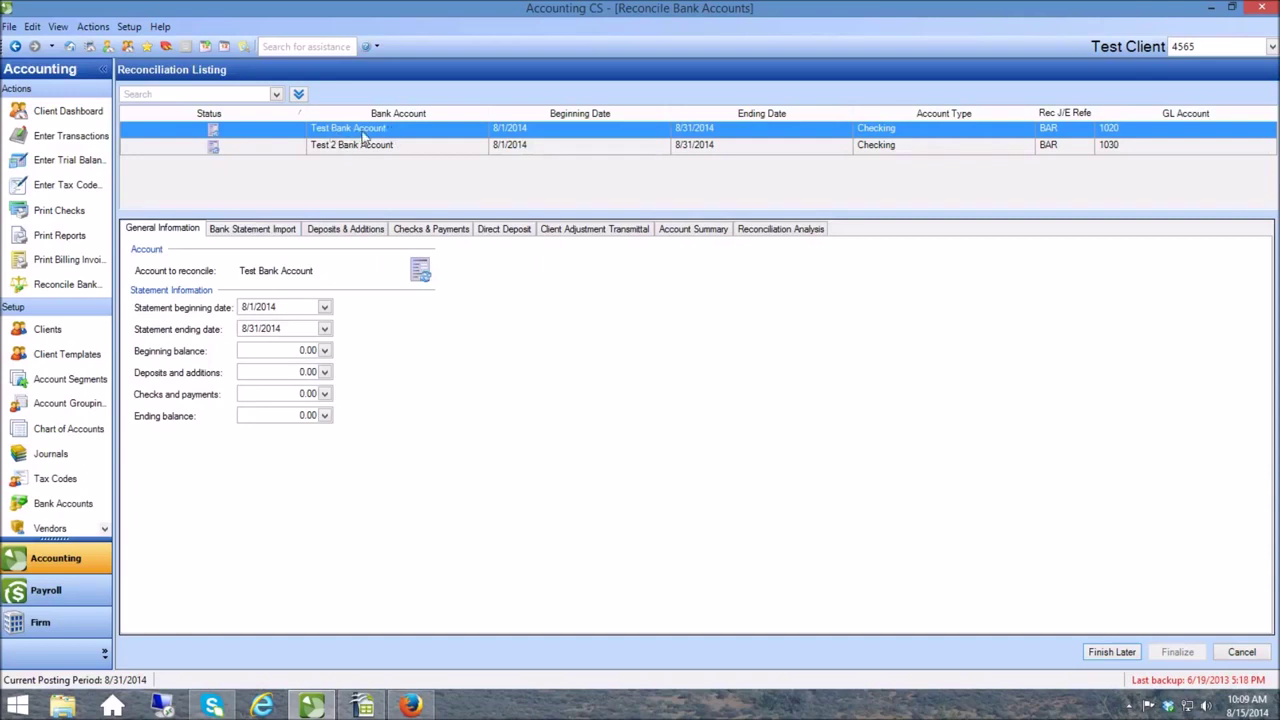
pyautogui.click(243, 234)
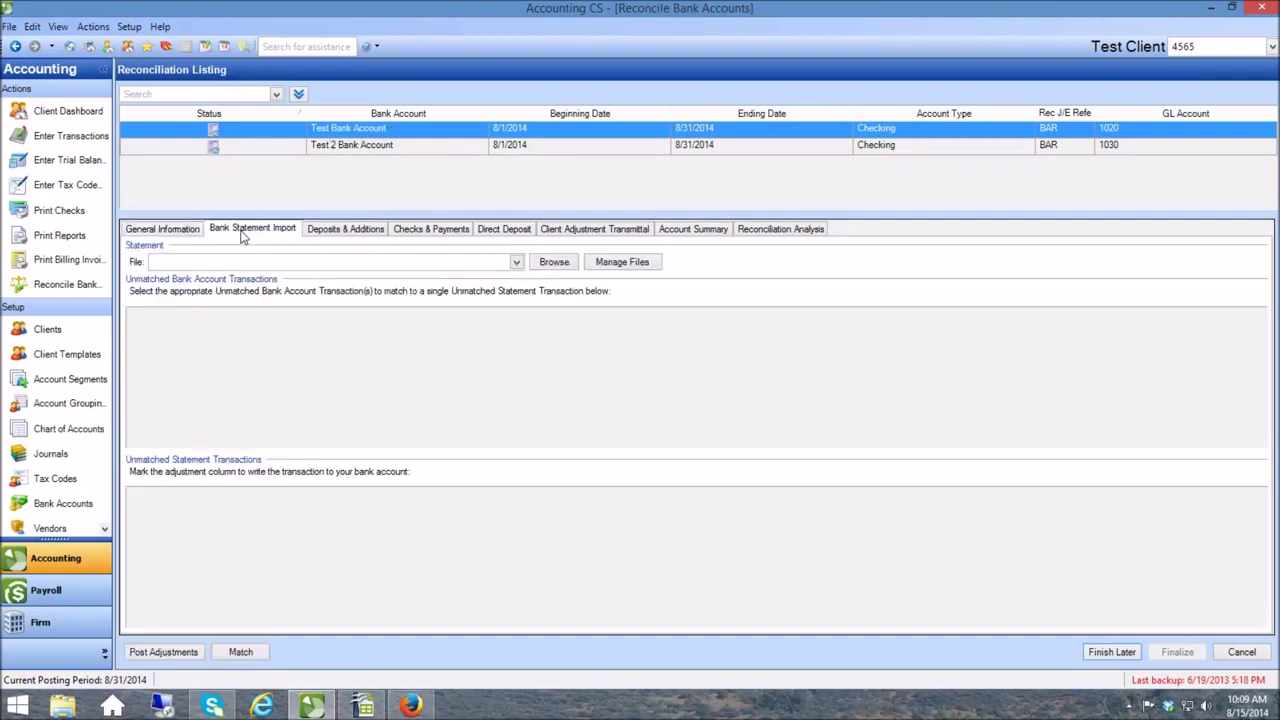
# - Import transactions_08_14_2014.ofx from Downloads and expand the statement Credits group
pyautogui.click(553, 262)
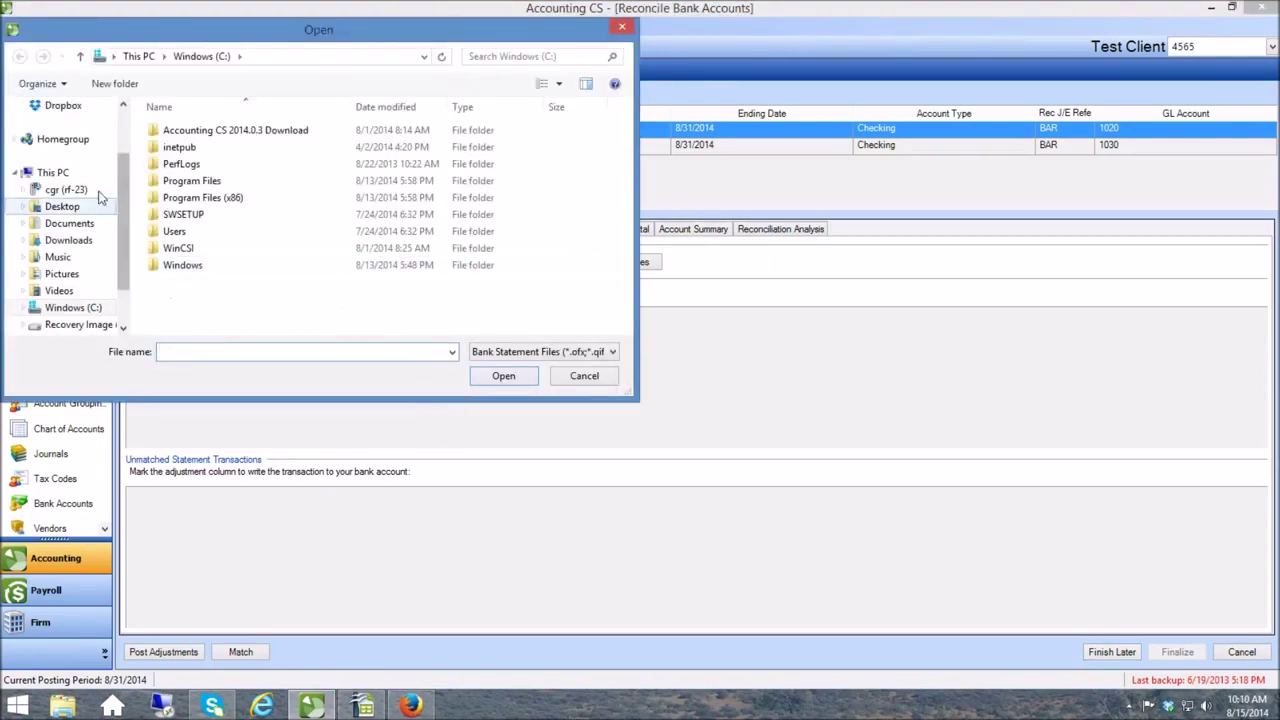
pyautogui.scroll(2, 124, 178)
pyautogui.click(70, 147)
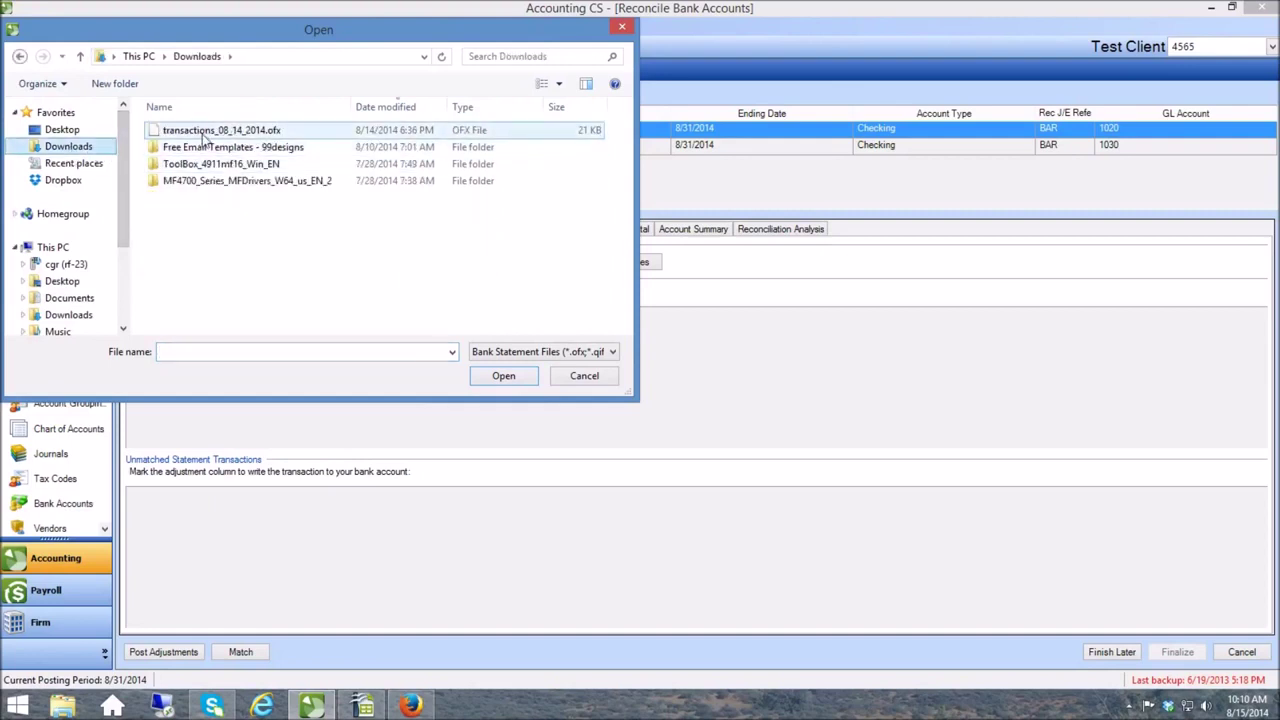
pyautogui.click(204, 134)
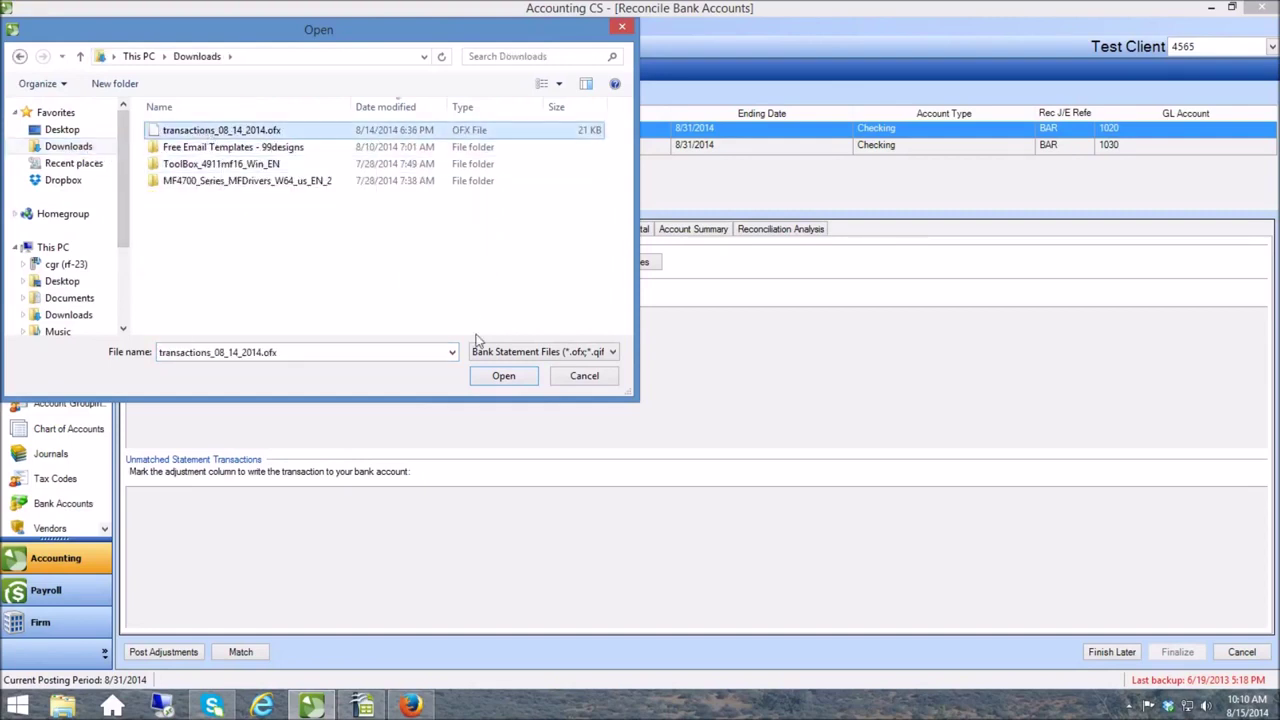
pyautogui.click(500, 380)
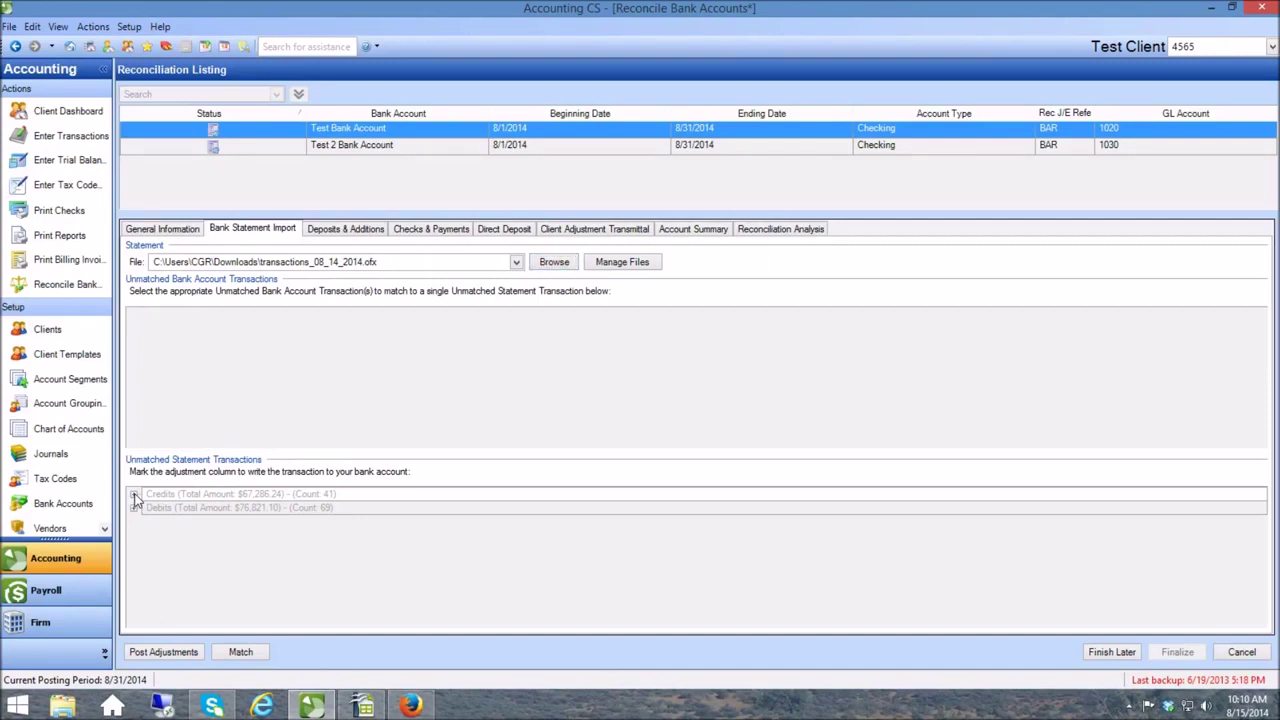
pyautogui.click(134, 496)
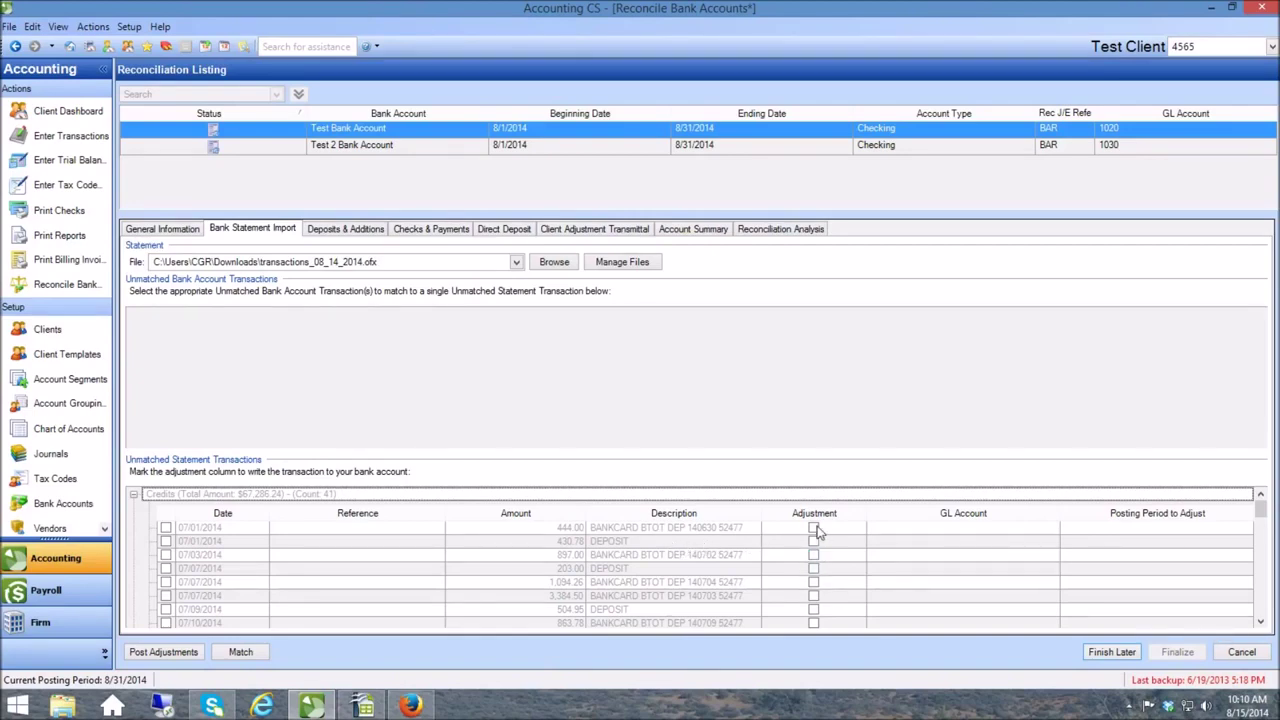
# - Flag the top credits, from 444.00 through 504.95, as adjustments
pyautogui.click(814, 528)
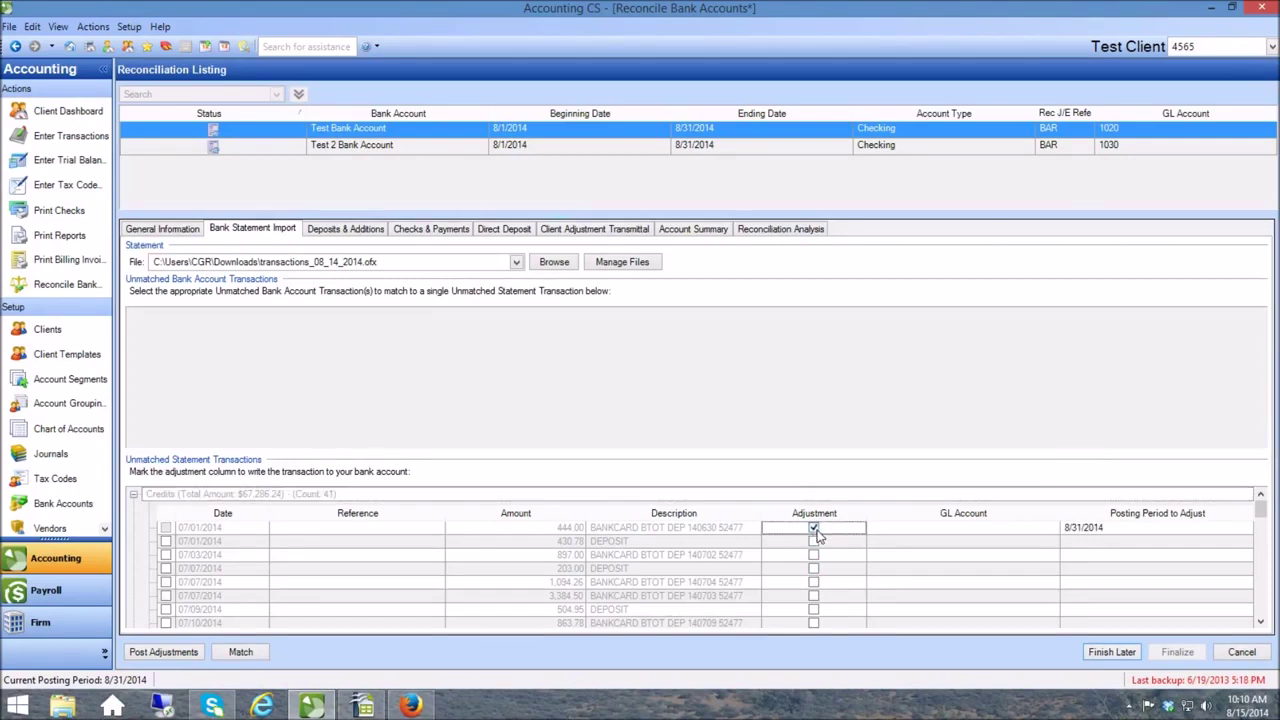
pyautogui.click(814, 541)
pyautogui.click(814, 556)
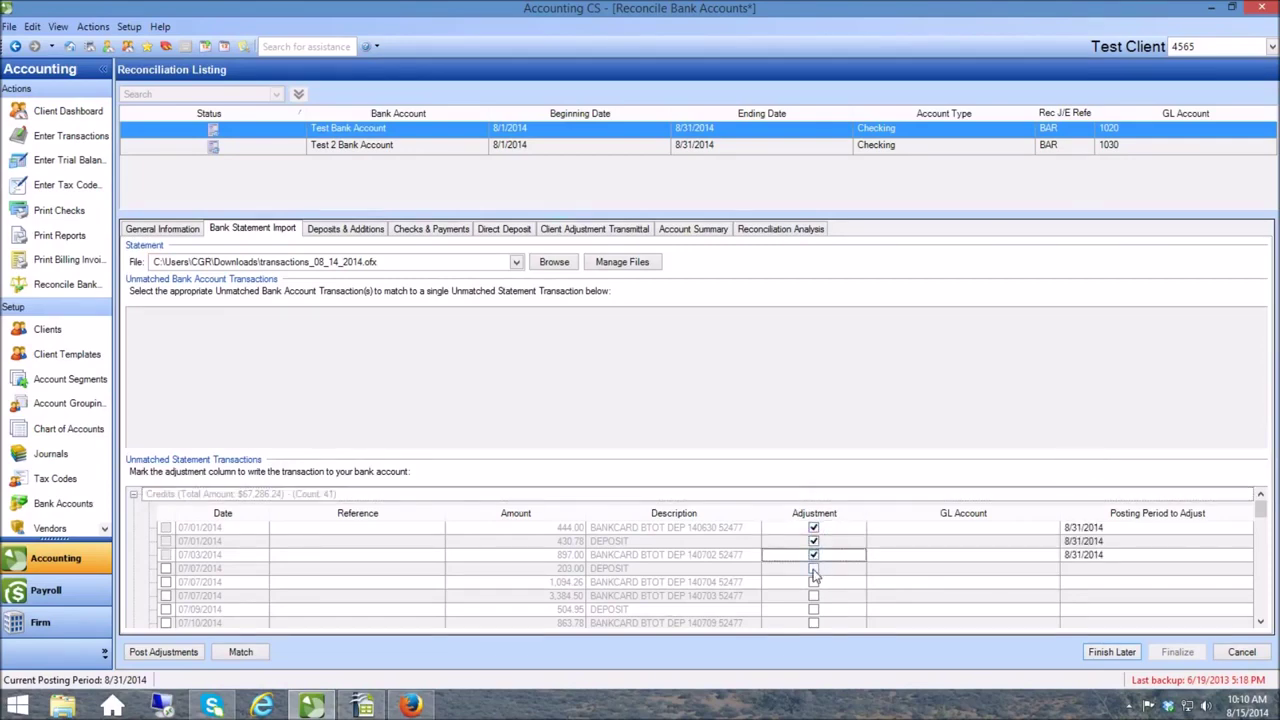
pyautogui.click(814, 568)
pyautogui.click(814, 582)
pyautogui.click(813, 596)
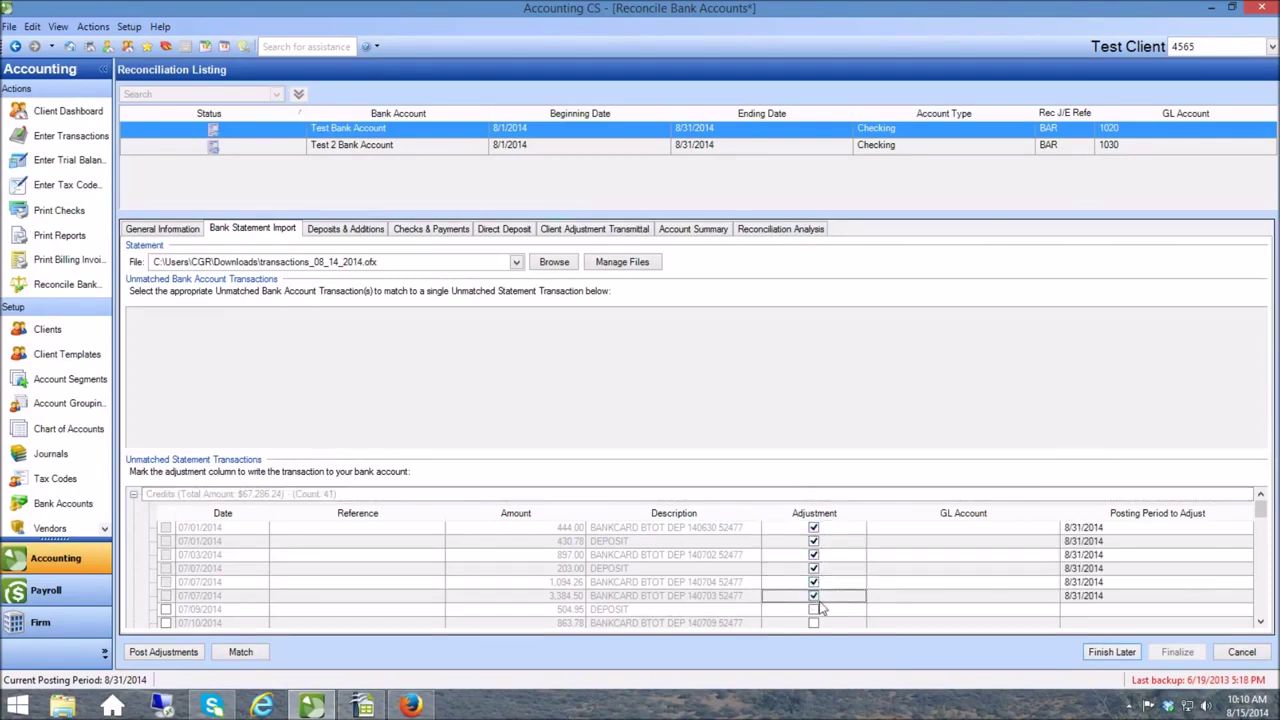
pyautogui.click(813, 609)
pyautogui.click(814, 623)
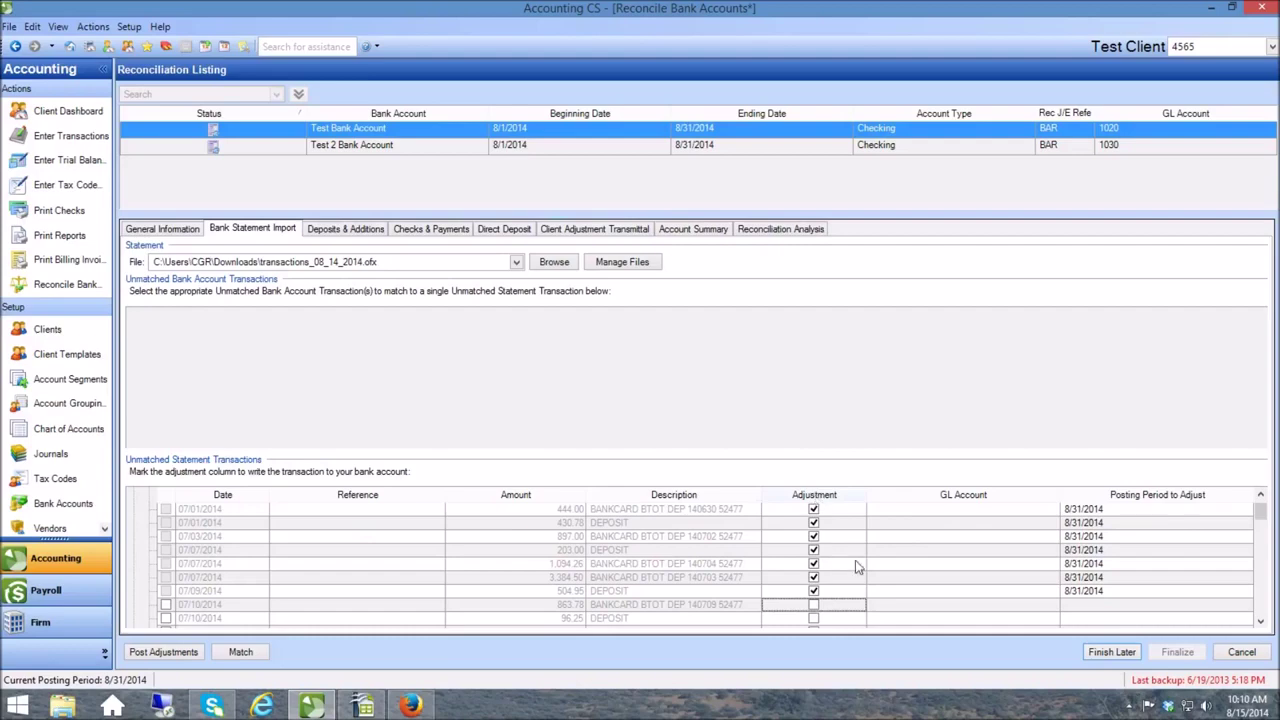
# - Unflag and then re-flag the 444.00 credit as an adjustment
pyautogui.click(947, 514)
pyautogui.click(814, 511)
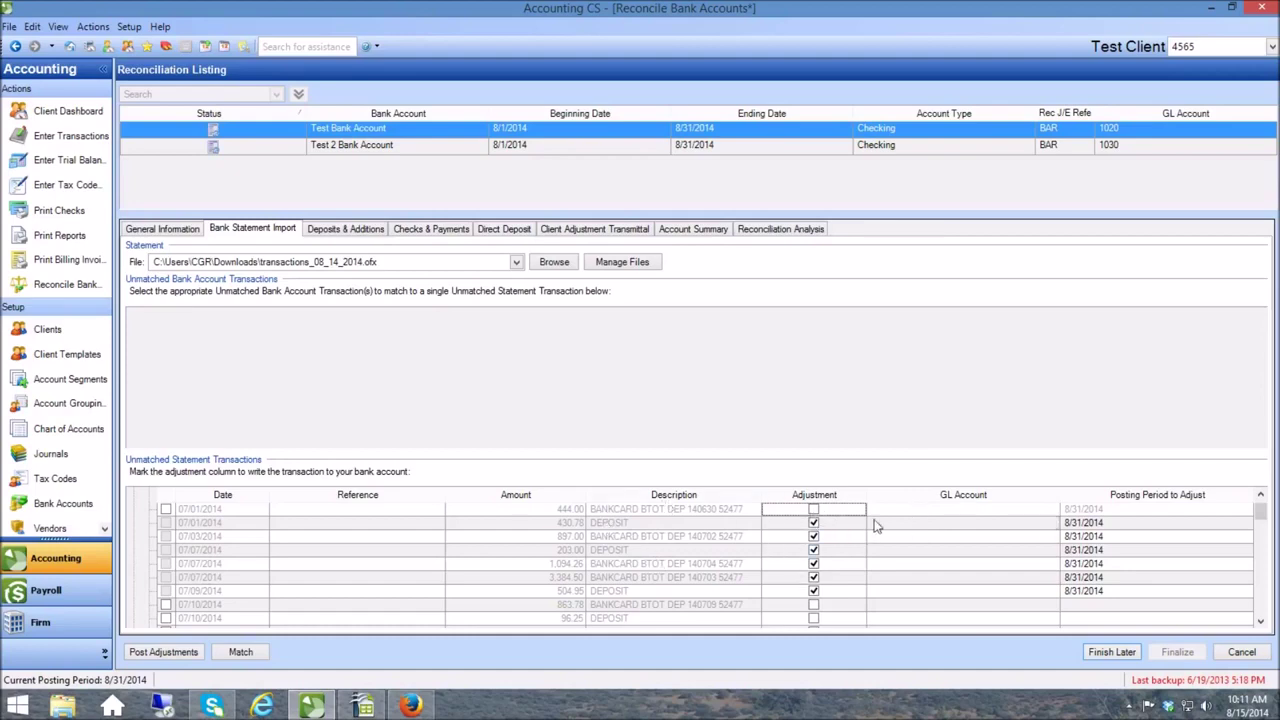
pyautogui.click(814, 510)
# - Code the 444.00 credit to GL 4000 and the 430.78 deposit to 4020, then unflag 897.00
pyautogui.click(945, 510)
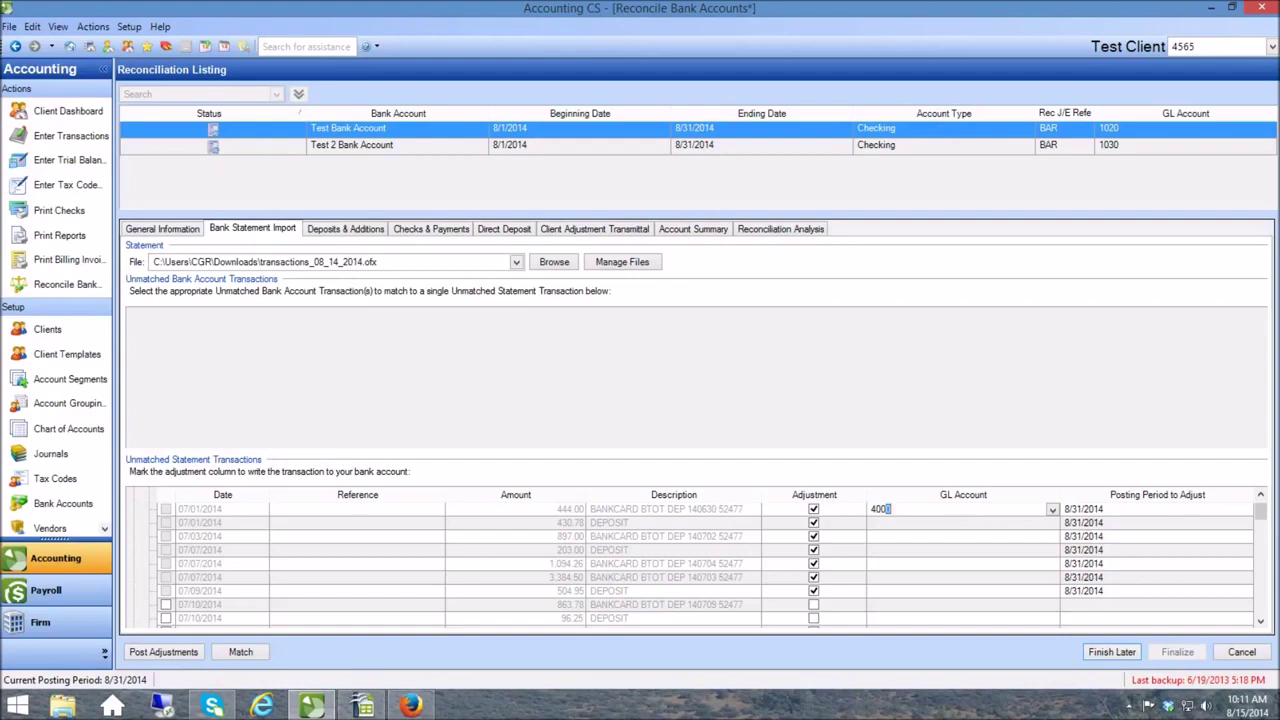
pyautogui.press('Tab')
pyautogui.click(894, 524)
pyautogui.click(1052, 524)
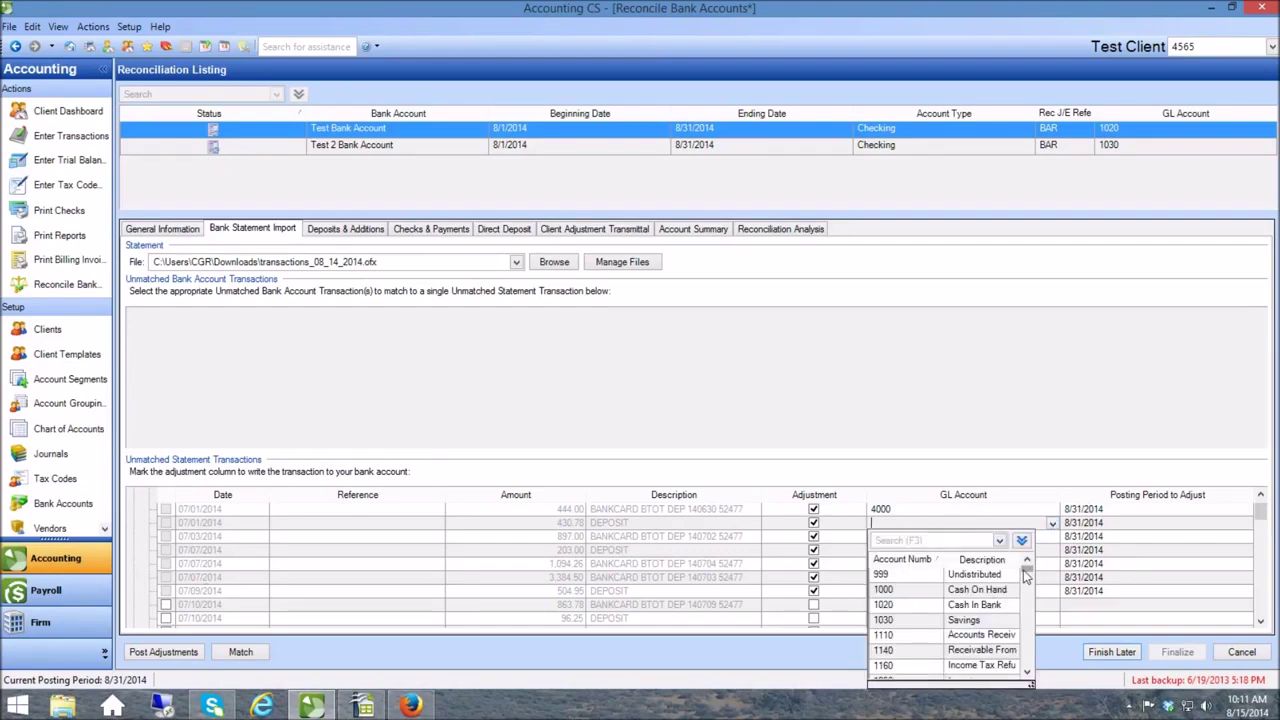
pyautogui.moveTo(1025, 577); pyautogui.dragTo(1032, 604)
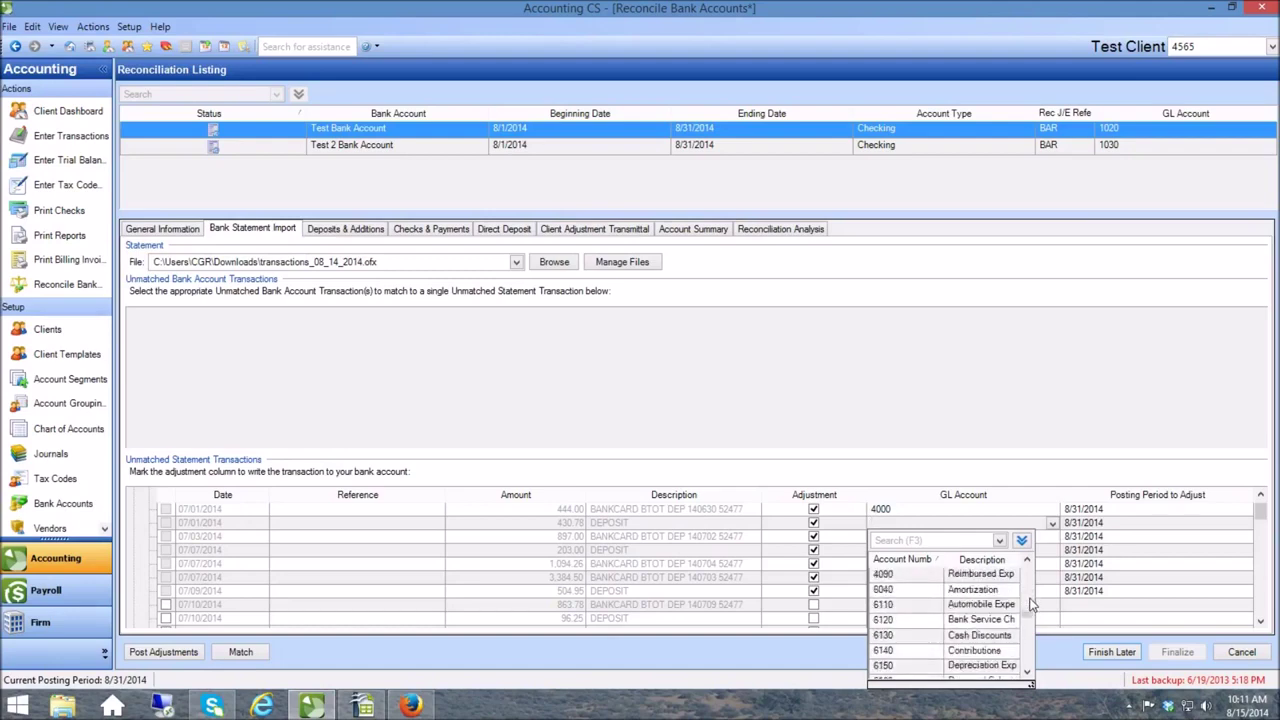
pyautogui.scroll(1, 958, 615)
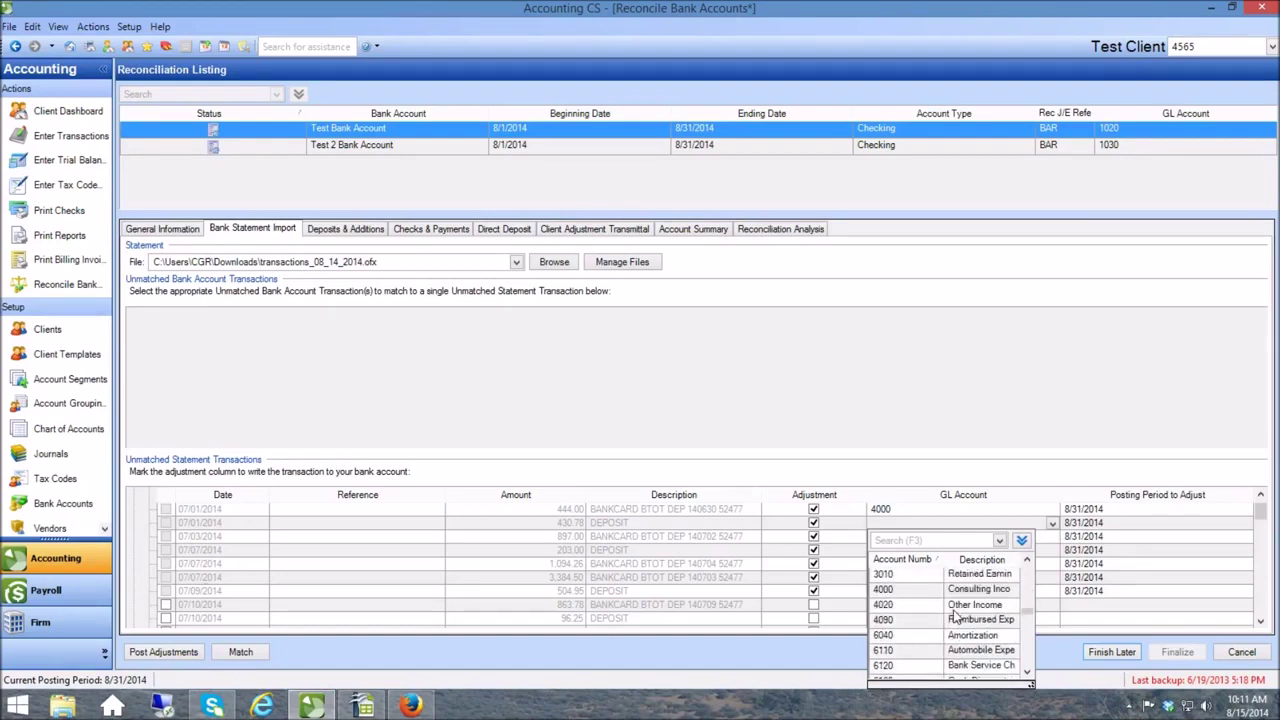
pyautogui.click(893, 605)
pyautogui.press('Tab')
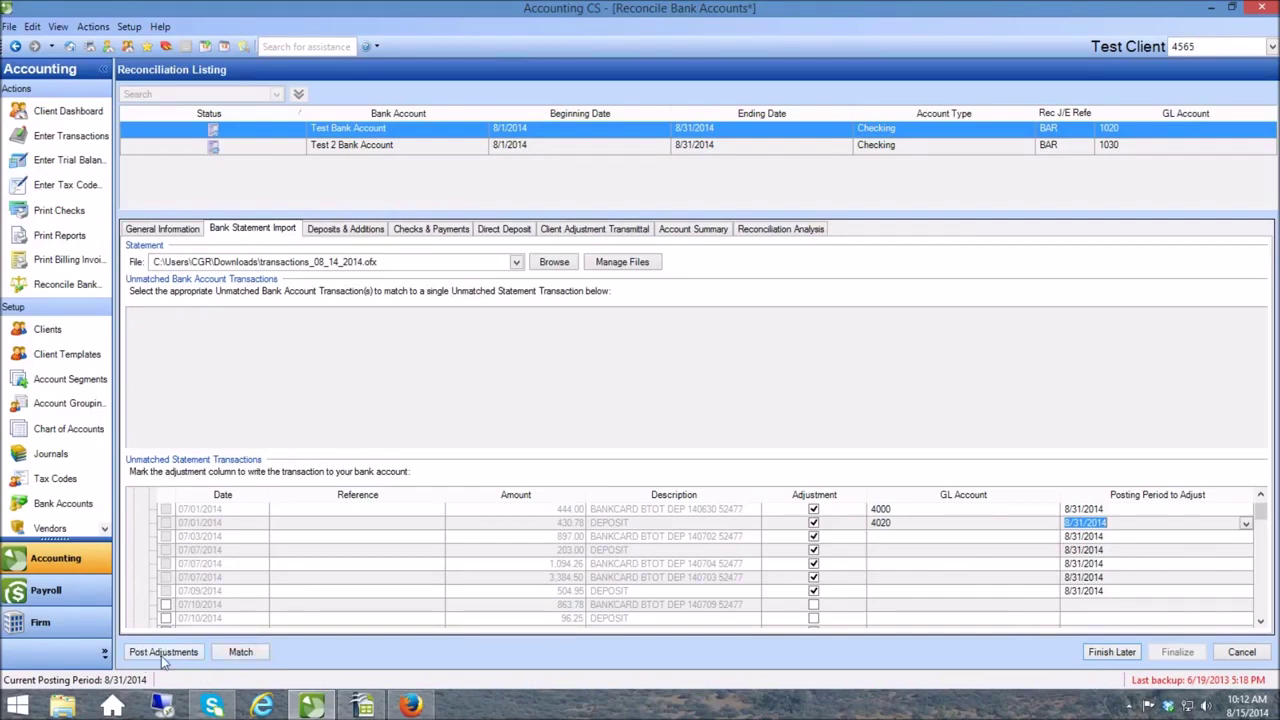
pyautogui.click(813, 537)
# - Unflag the 203.00, 1,094.26, 3,384.50 and 504.95 credits, post adjustments, and view Deposits & Additions
pyautogui.click(813, 550)
pyautogui.click(813, 563)
pyautogui.click(813, 577)
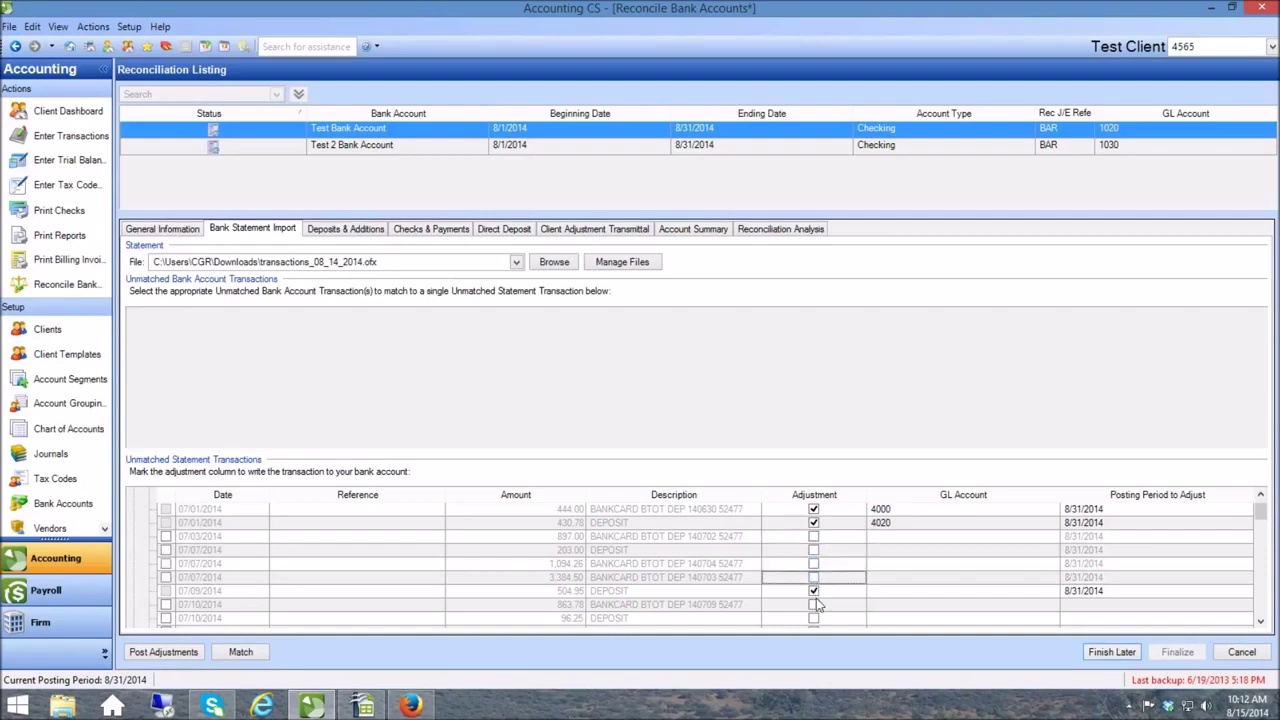
pyautogui.click(813, 591)
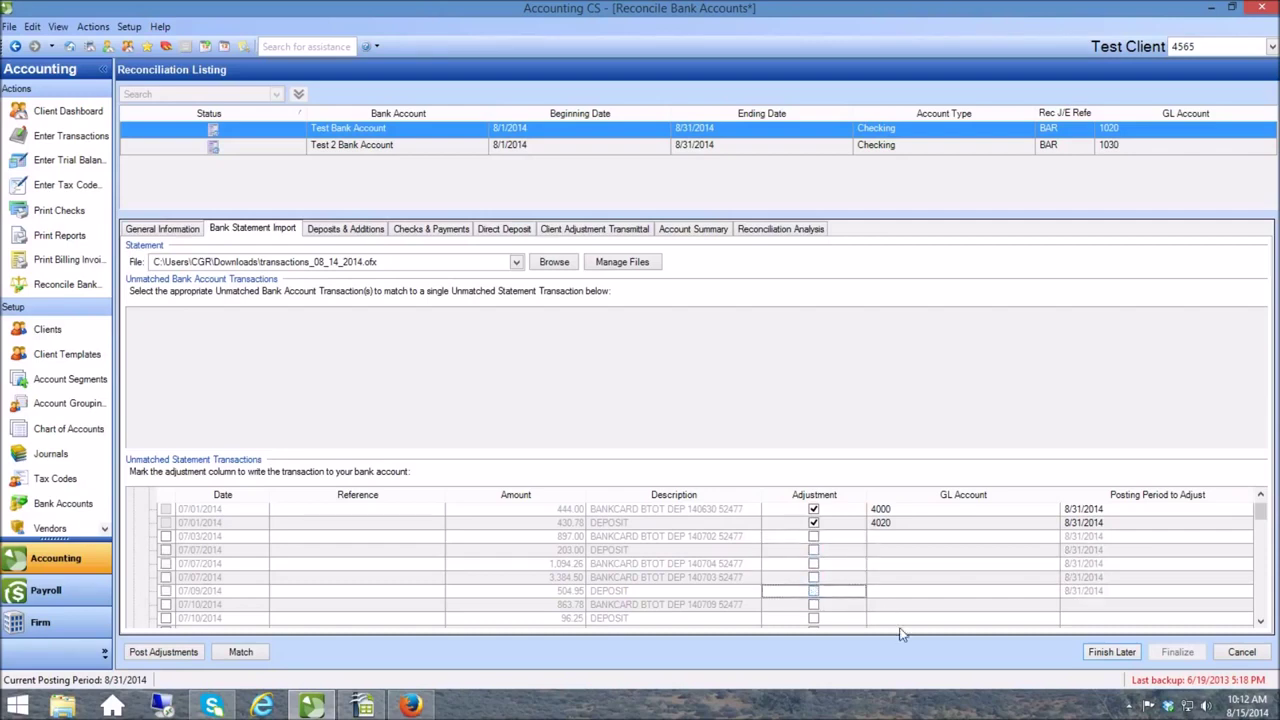
pyautogui.click(155, 655)
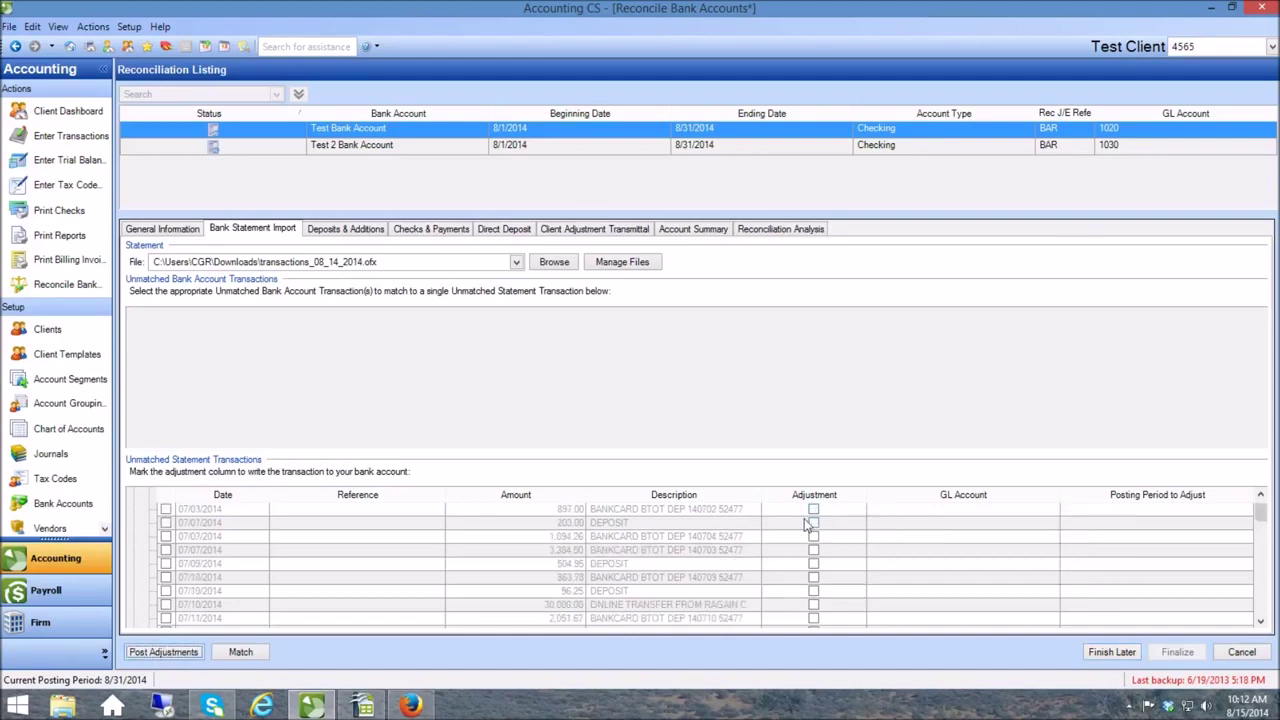
pyautogui.click(326, 232)
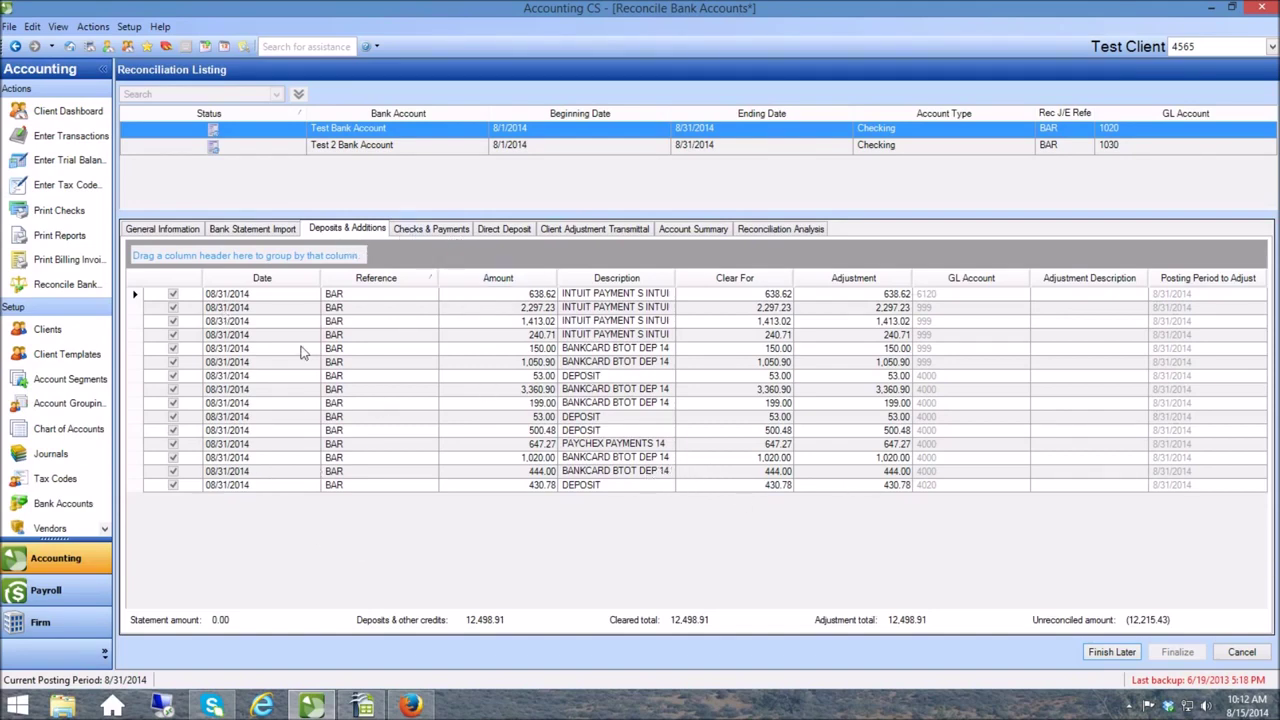
# - Return to Bank Statement Import, collapse the Credits group and expand the Debits group
pyautogui.click(280, 235)
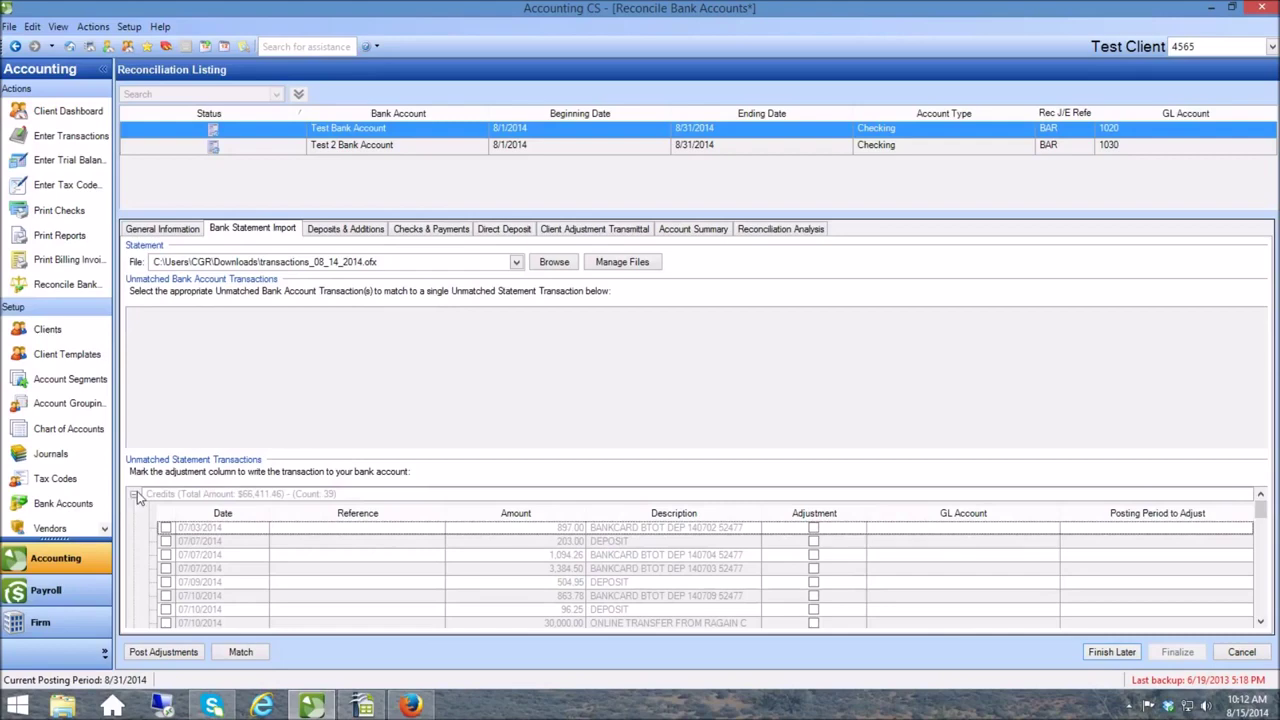
pyautogui.click(134, 496)
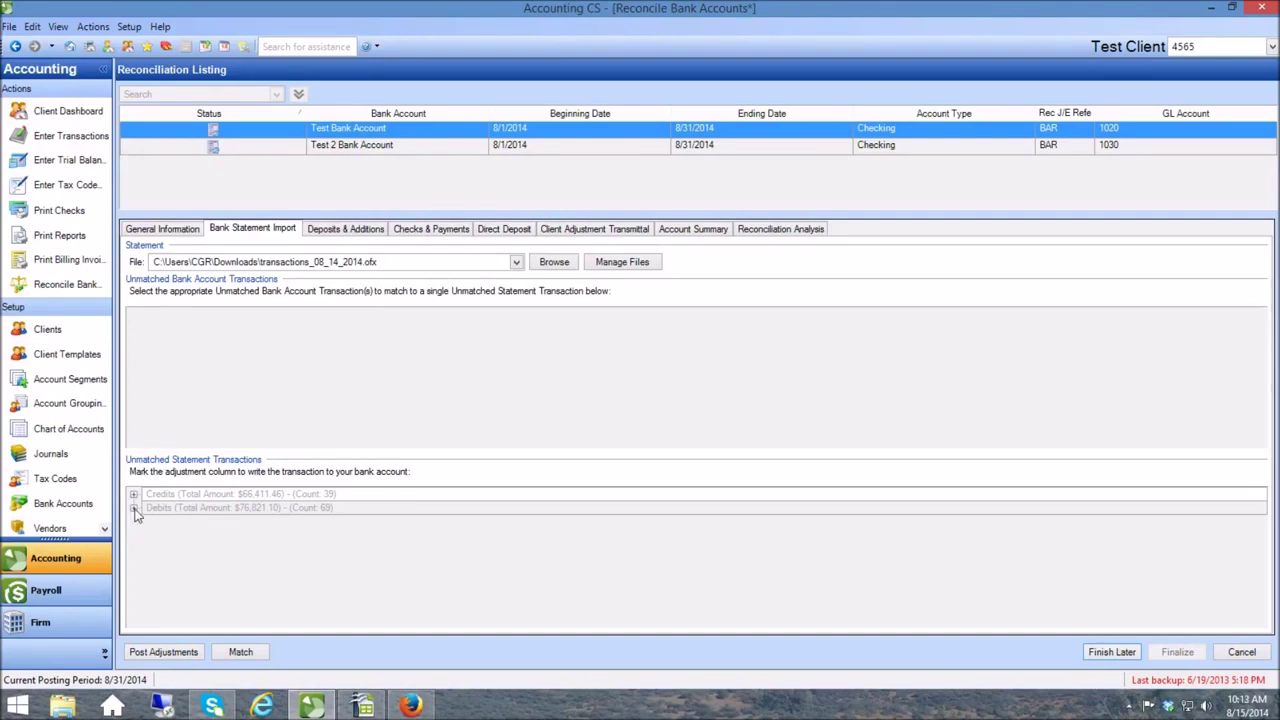
pyautogui.click(134, 509)
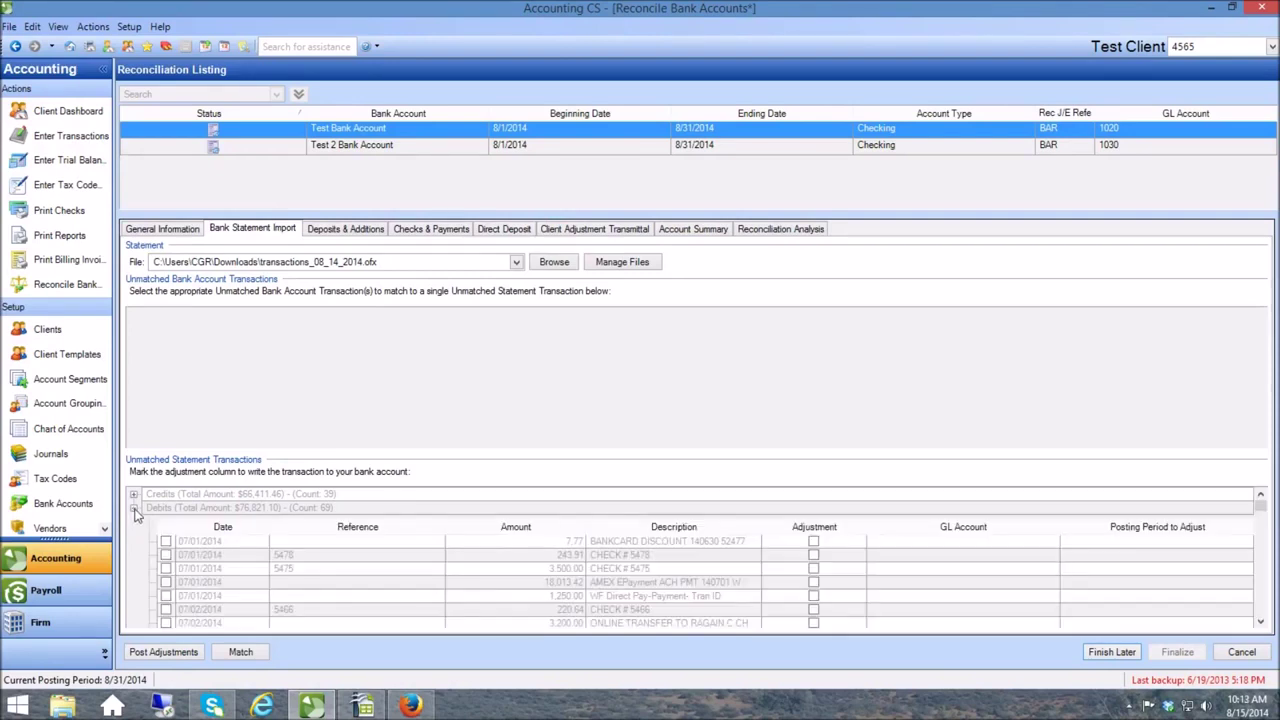
# - Flag the 7.77 BANKCARD DISCOUNT debit as an adjustment to GL 6200, then collapse Debits
pyautogui.click(814, 542)
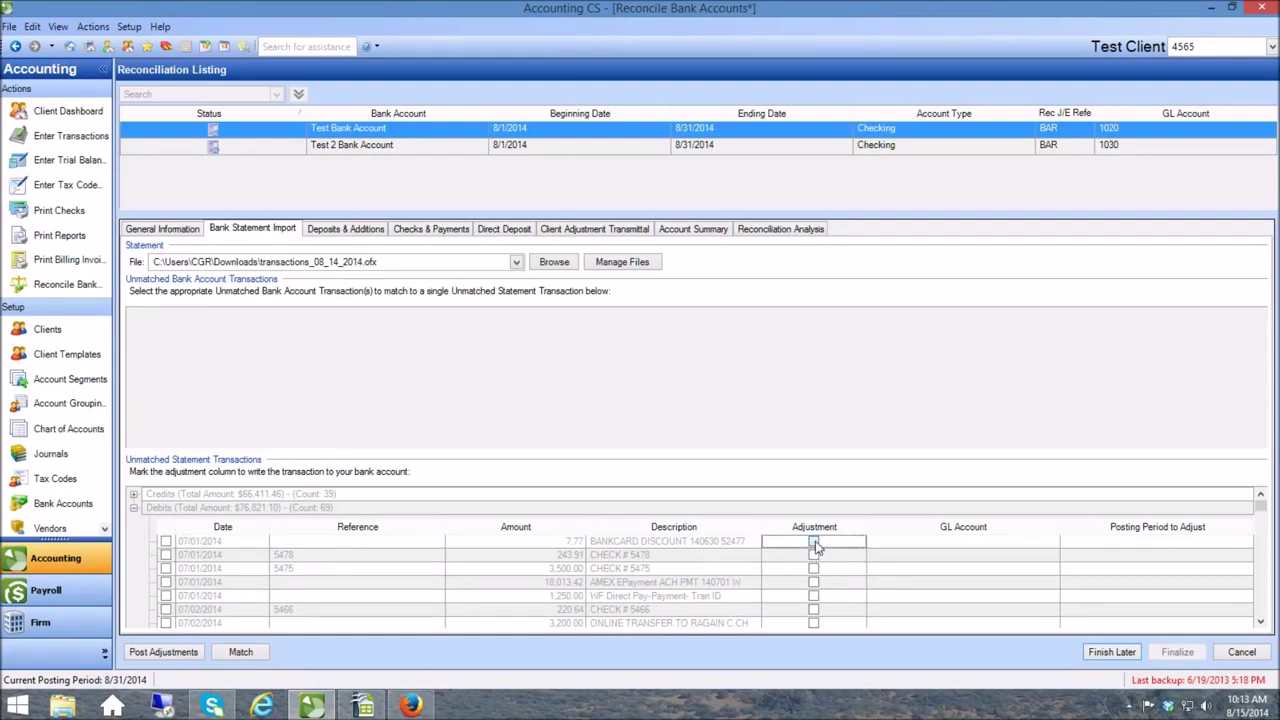
pyautogui.click(949, 541)
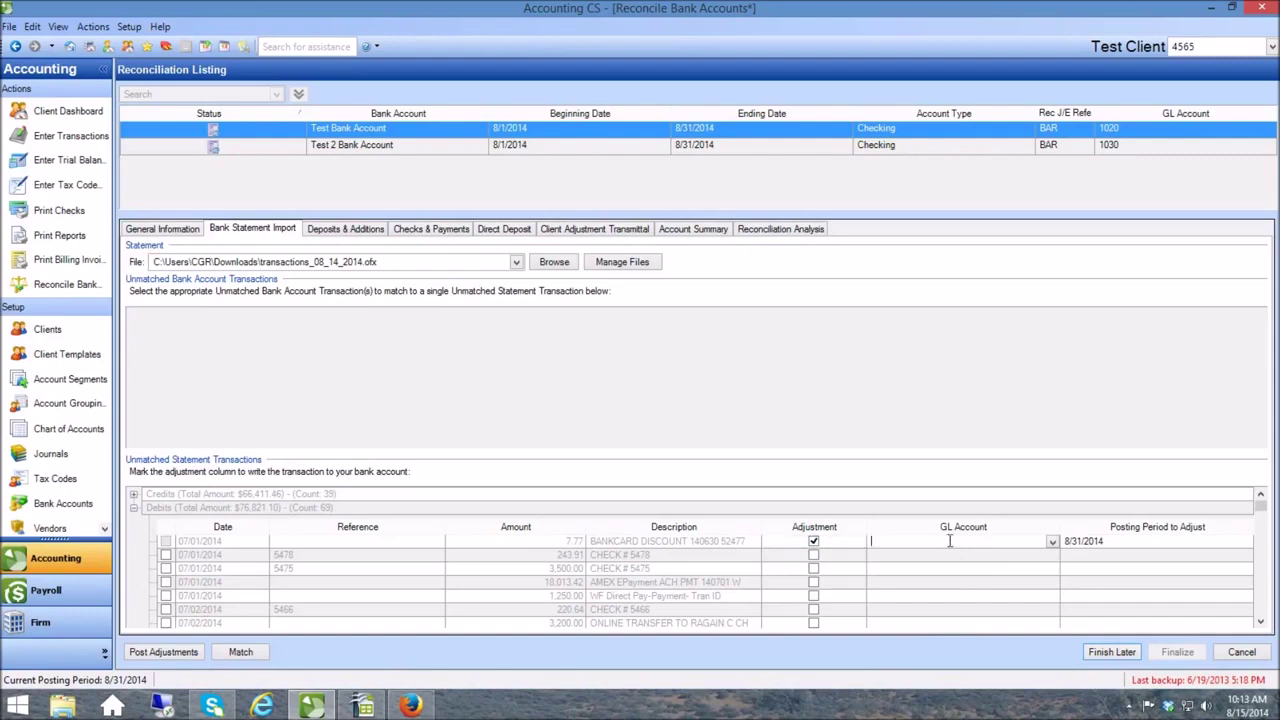
pyautogui.write('6200')
pyautogui.press('Tab')
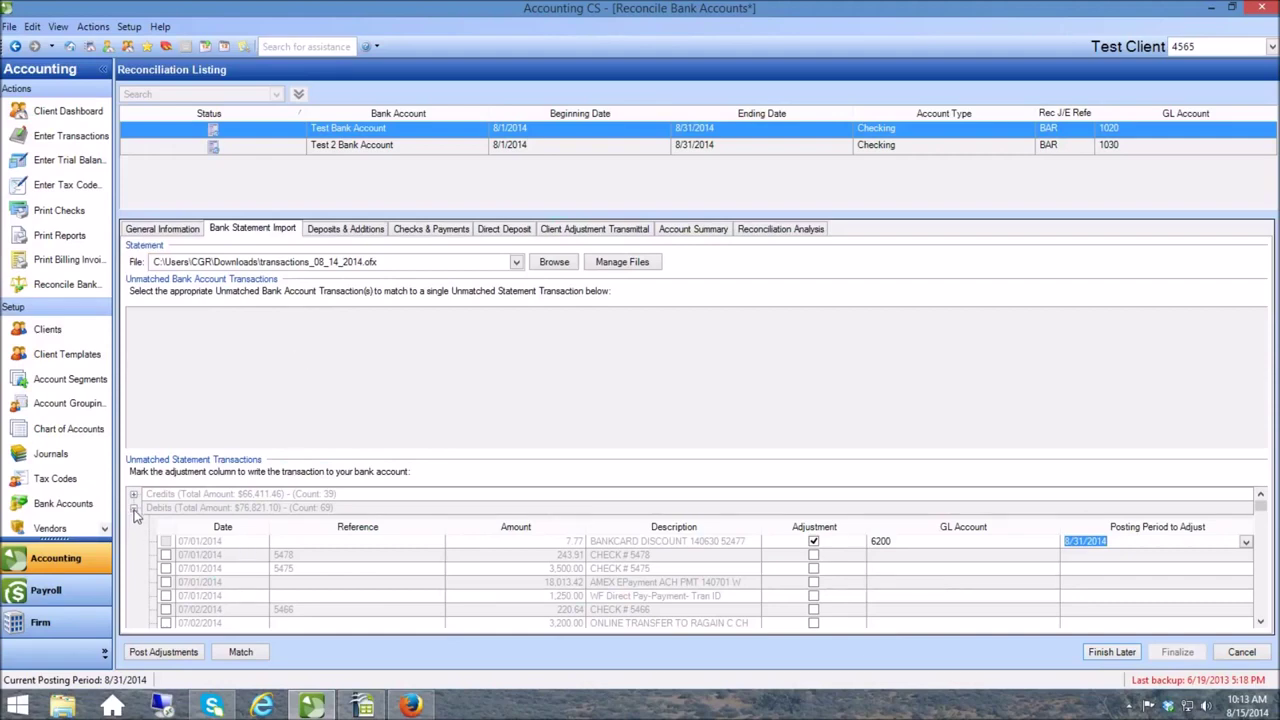
pyautogui.click(134, 508)
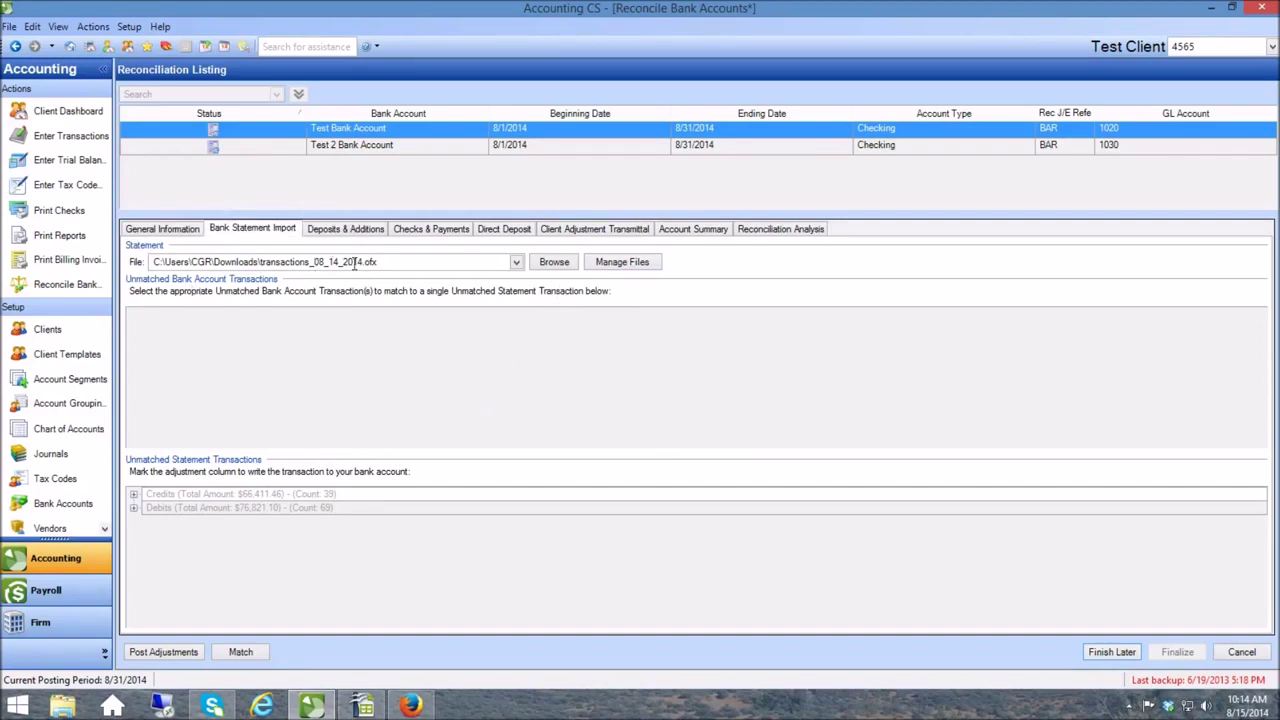
# - Switch to Test 2 Bank Account without saving, and expand its unmatched Credits and Debits groups
pyautogui.click(243, 149)
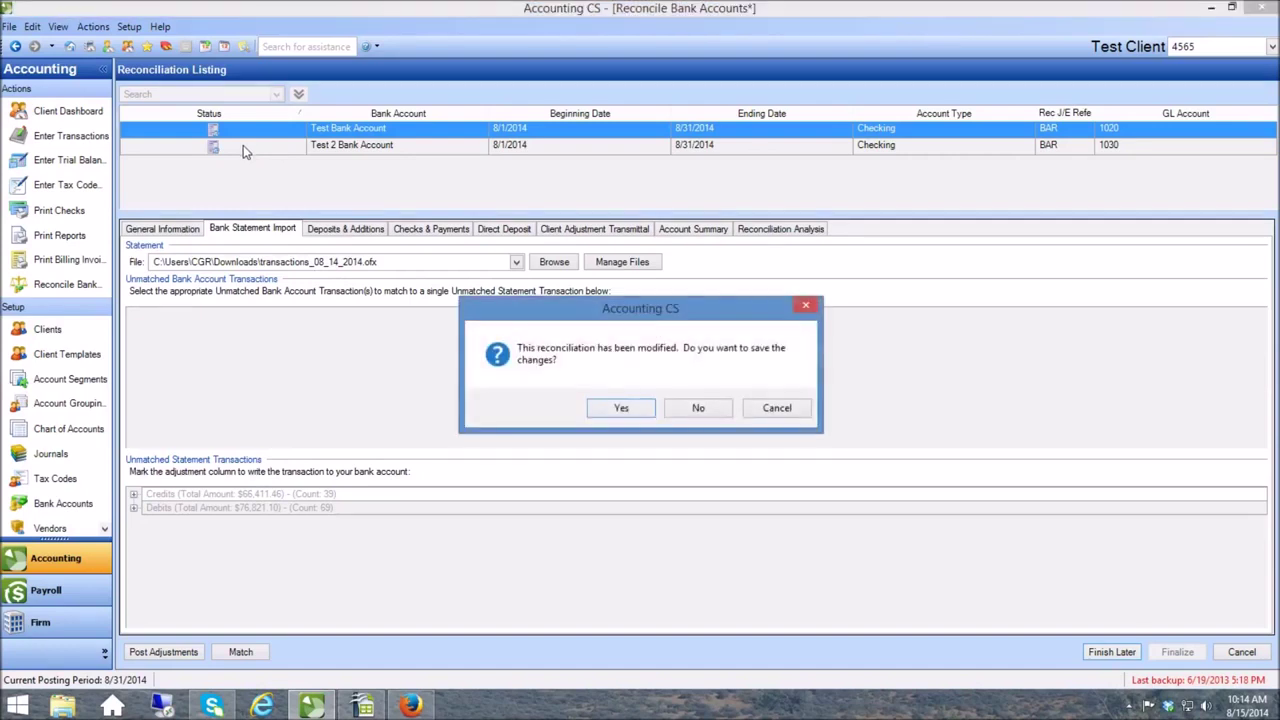
pyautogui.click(700, 408)
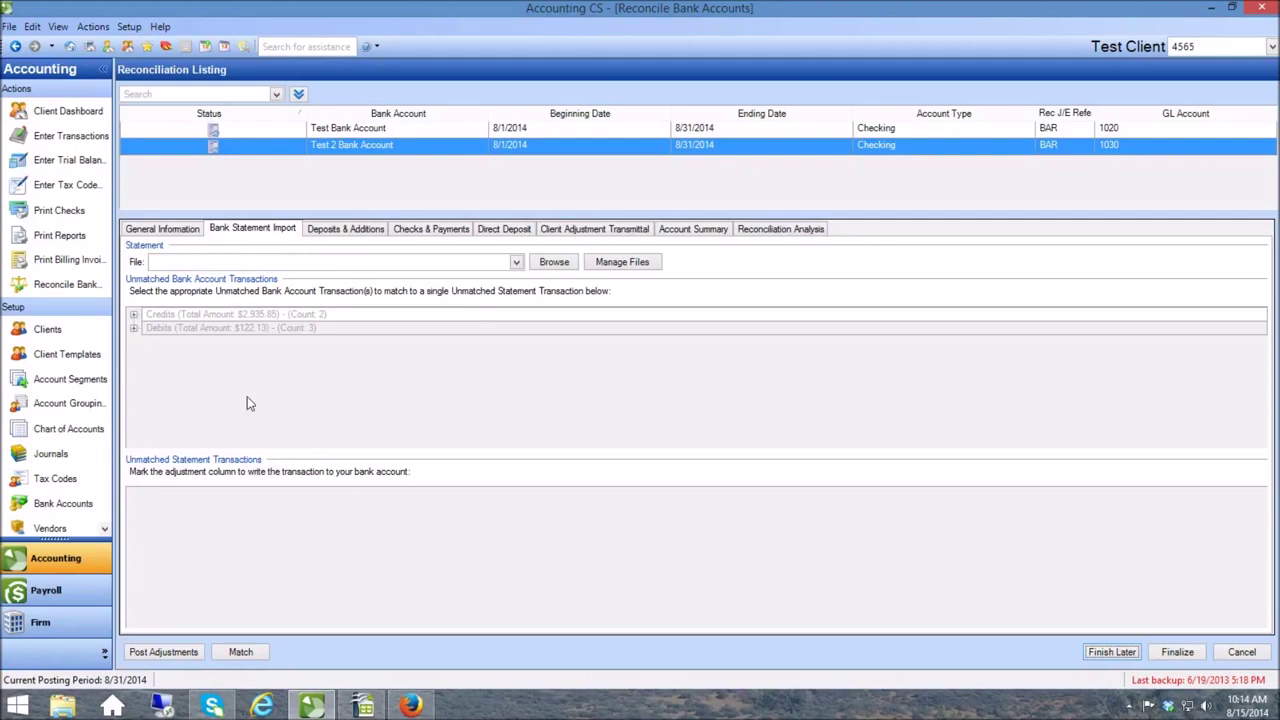
pyautogui.click(134, 316)
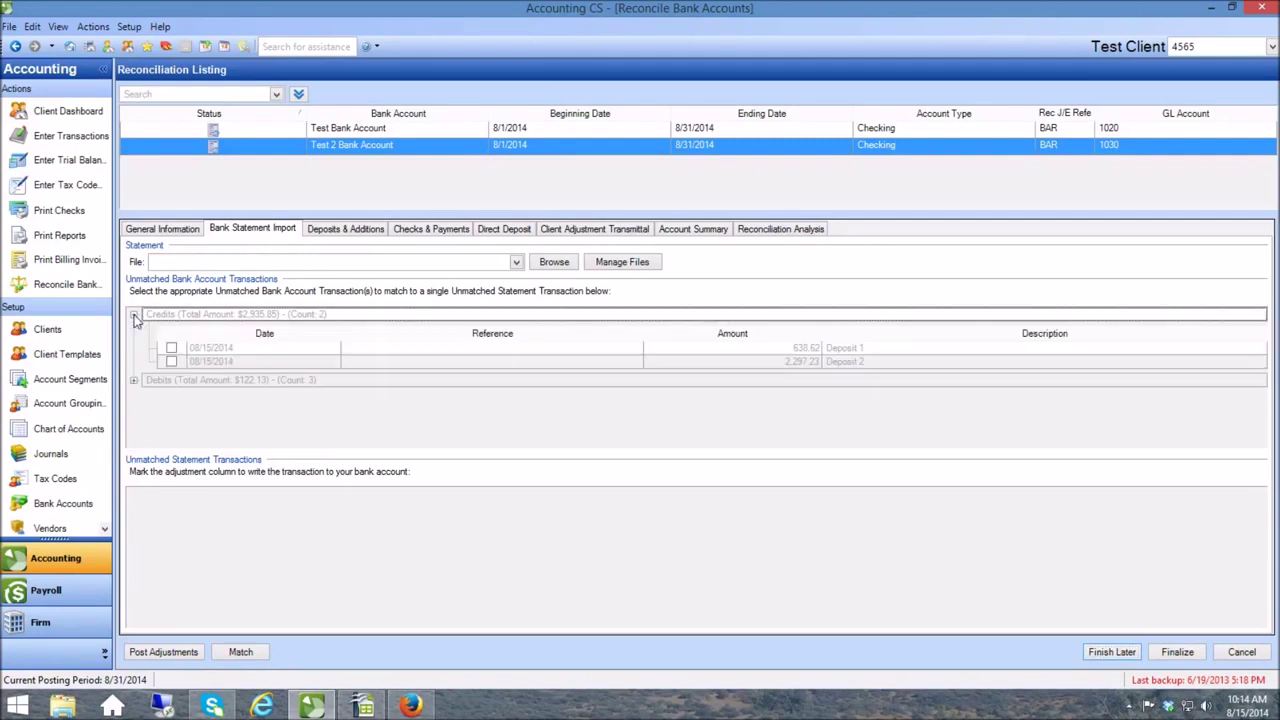
pyautogui.click(134, 381)
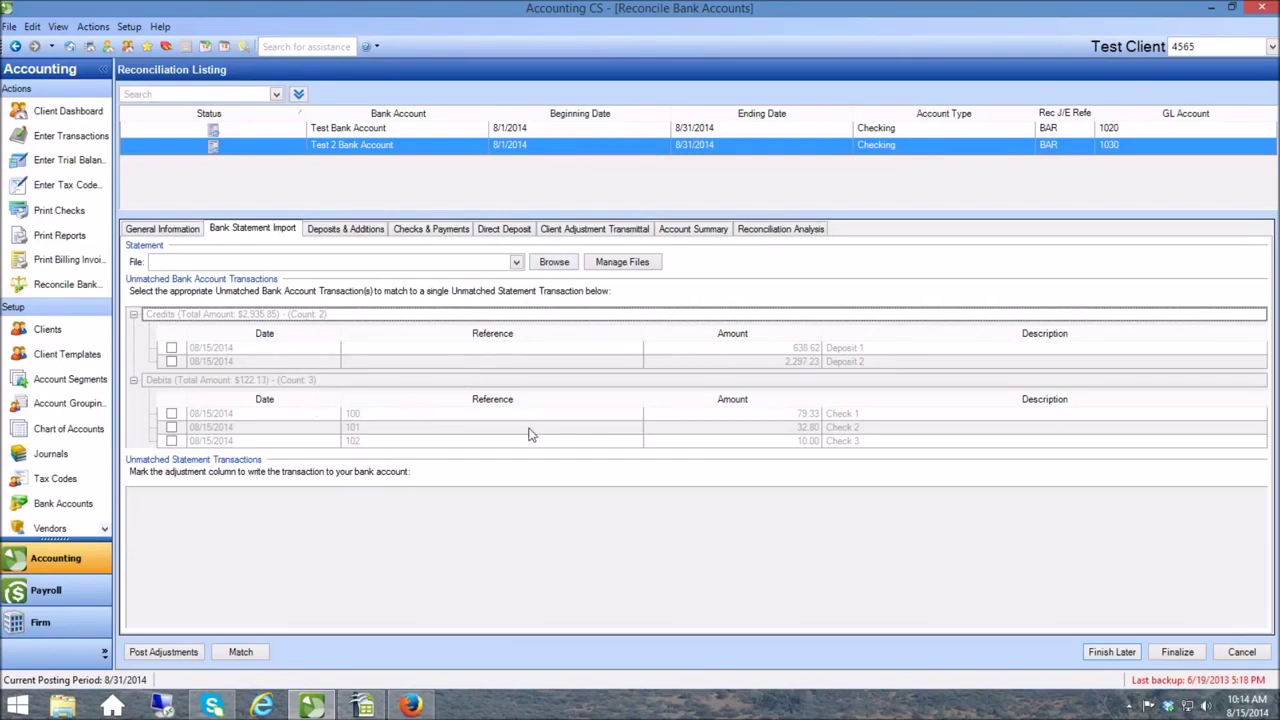
# - Import transactions_08_01_2014.ofx from the Desktop as Test 2 Bank Account's statement file
pyautogui.click(553, 264)
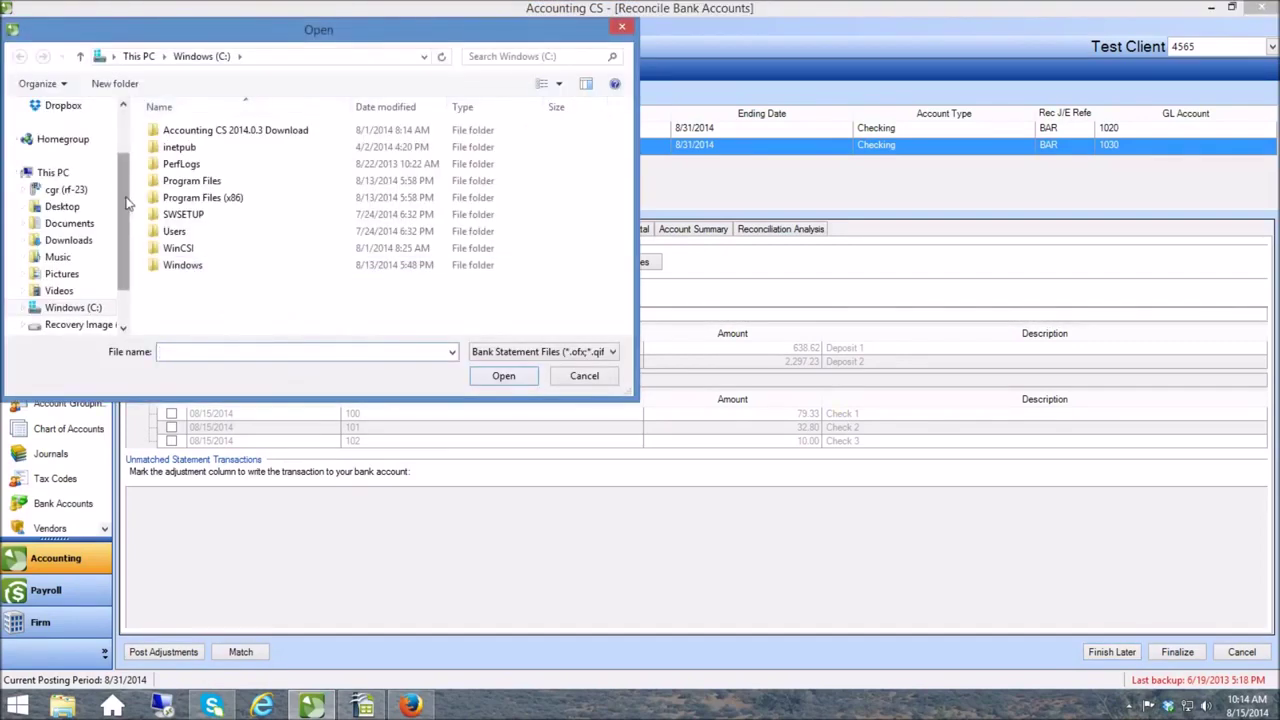
pyautogui.moveTo(124, 174); pyautogui.dragTo(125, 145)
pyautogui.click(72, 146)
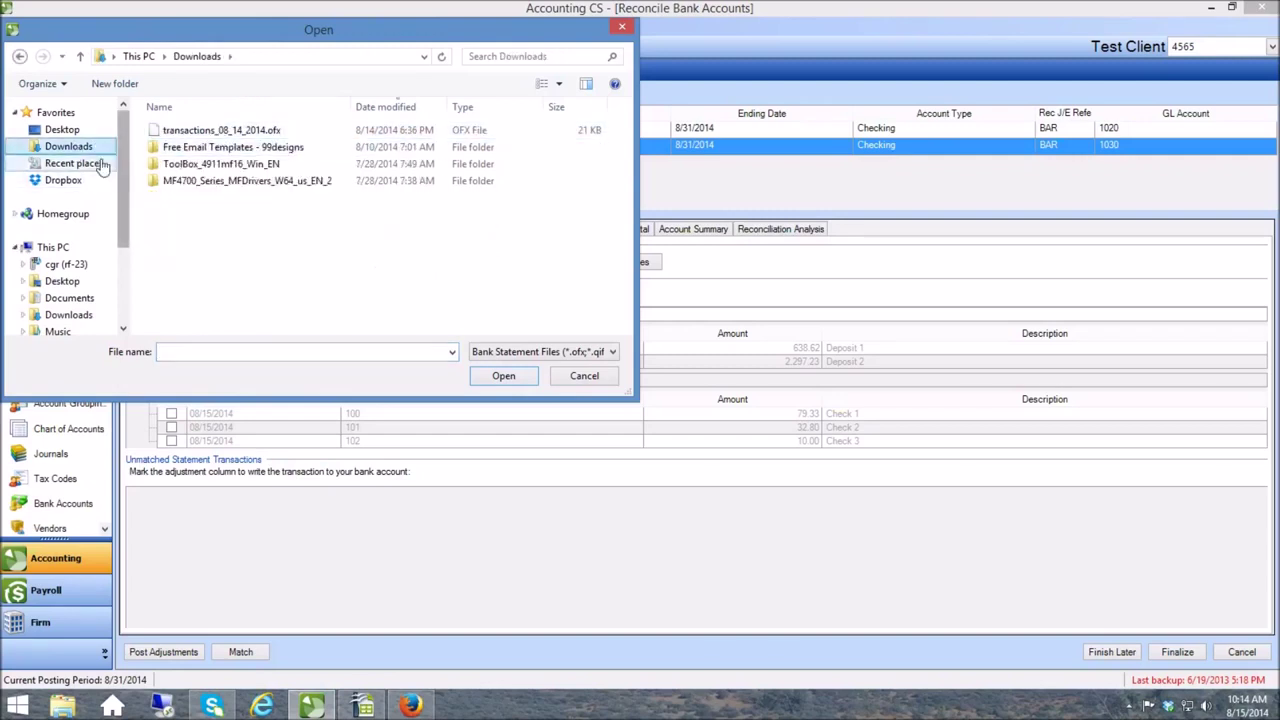
pyautogui.click(66, 132)
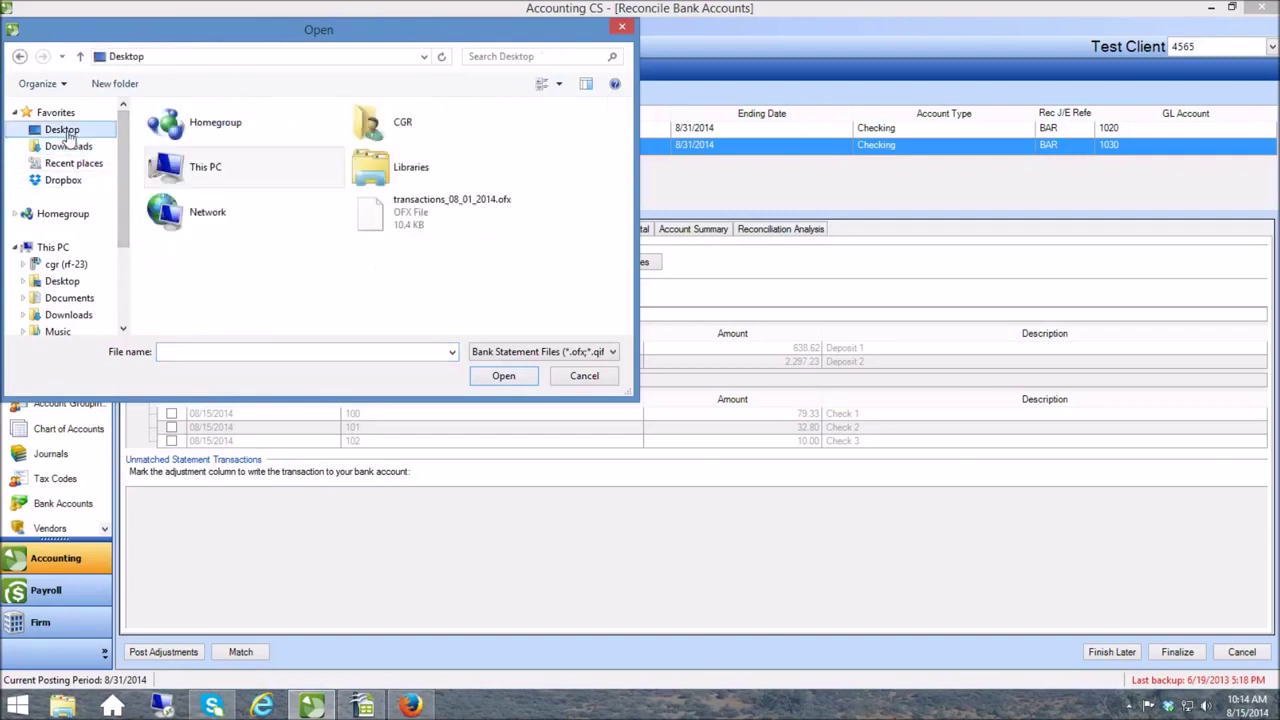
pyautogui.click(410, 218)
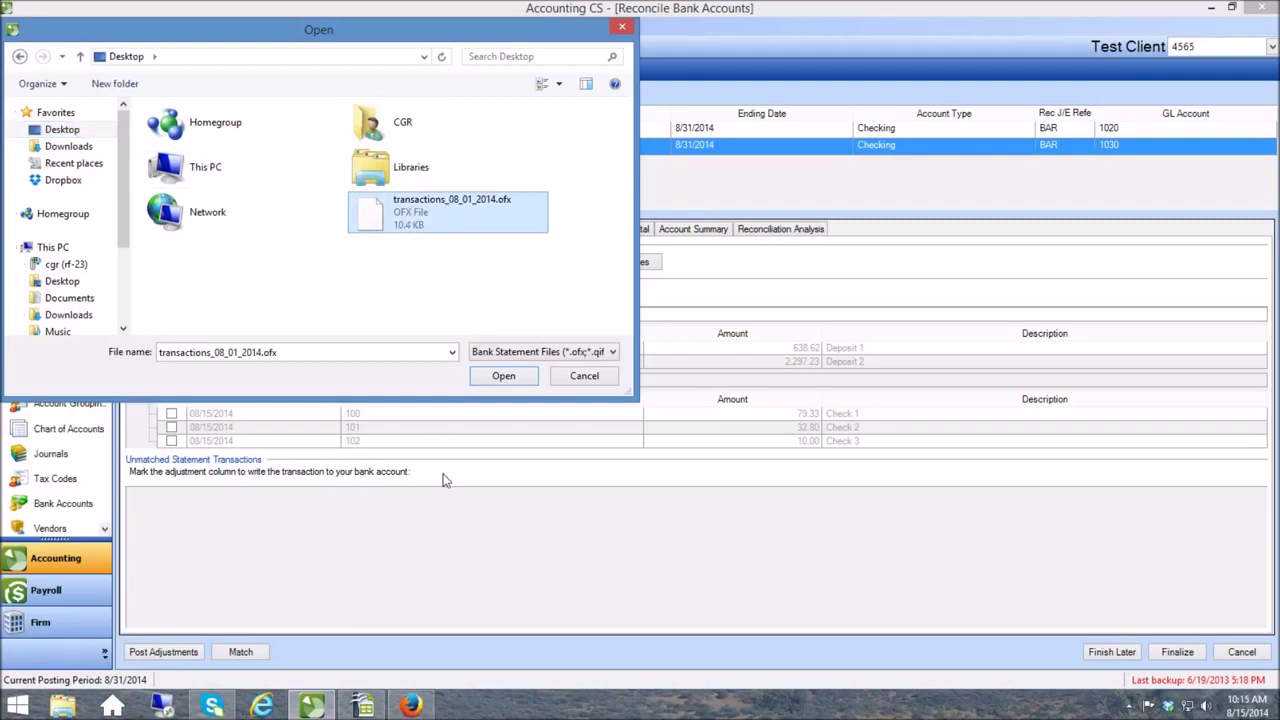
pyautogui.click(500, 377)
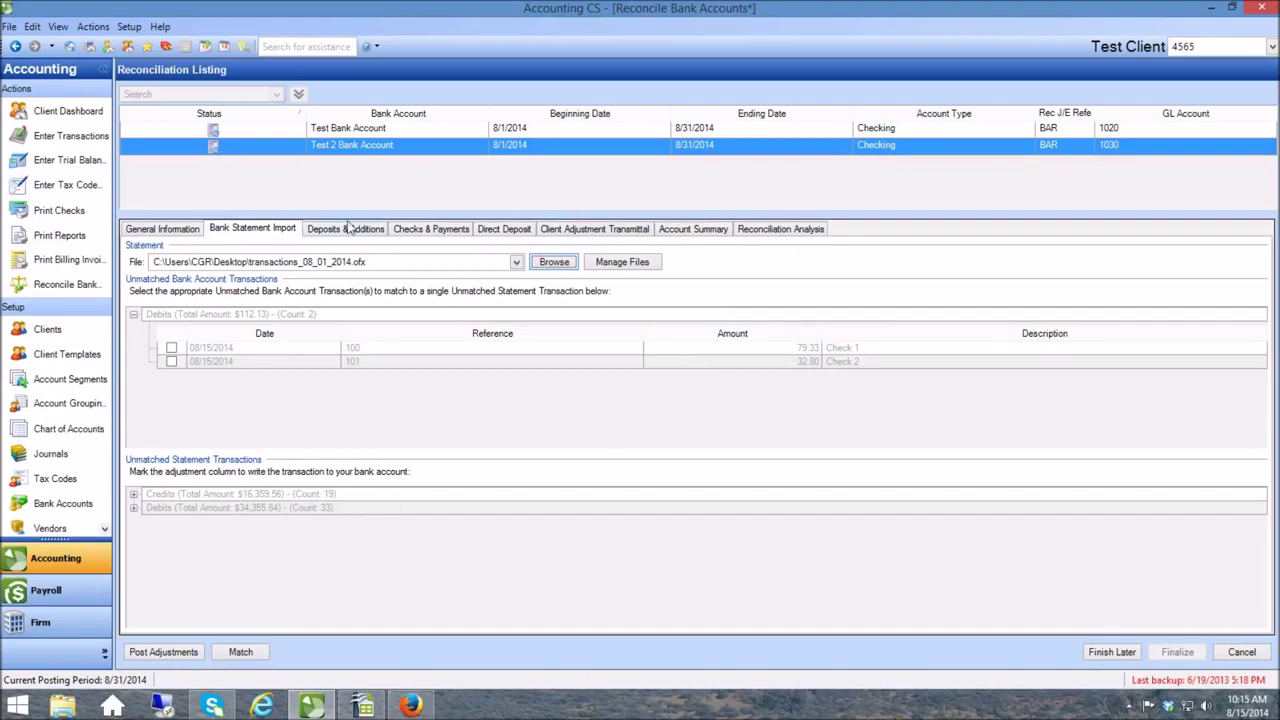
pyautogui.click(449, 230)
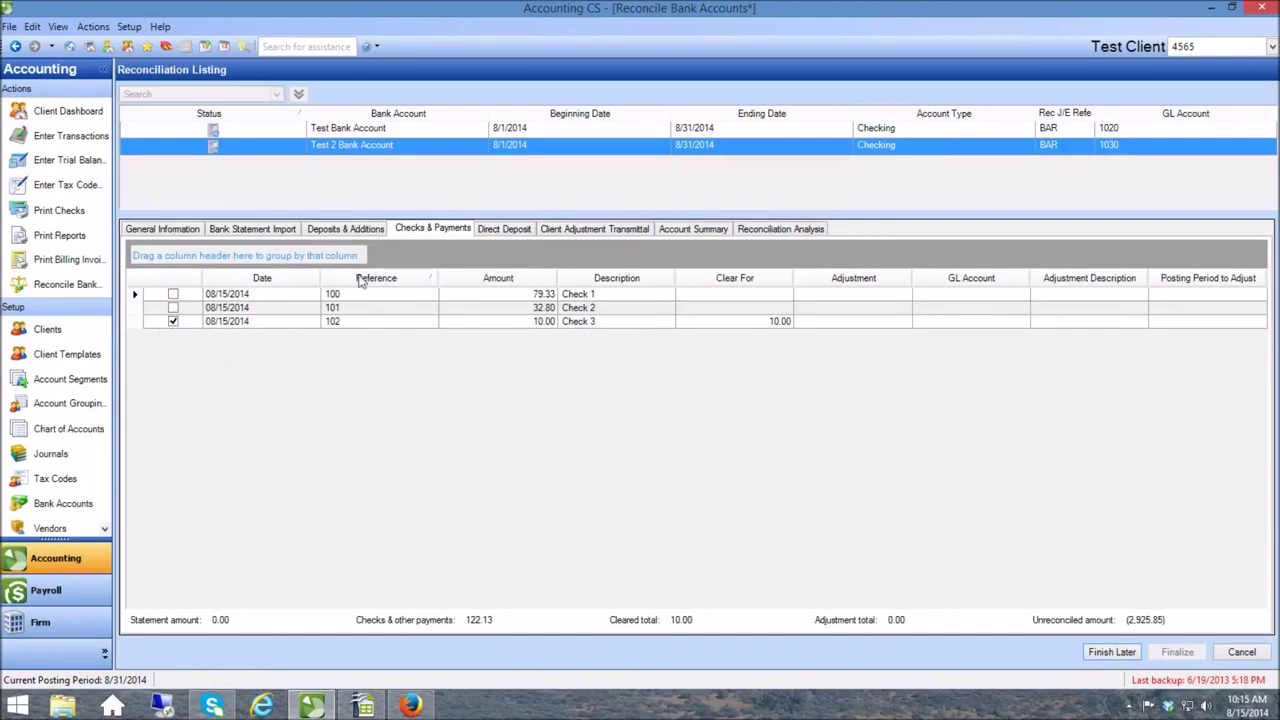
pyautogui.click(346, 231)
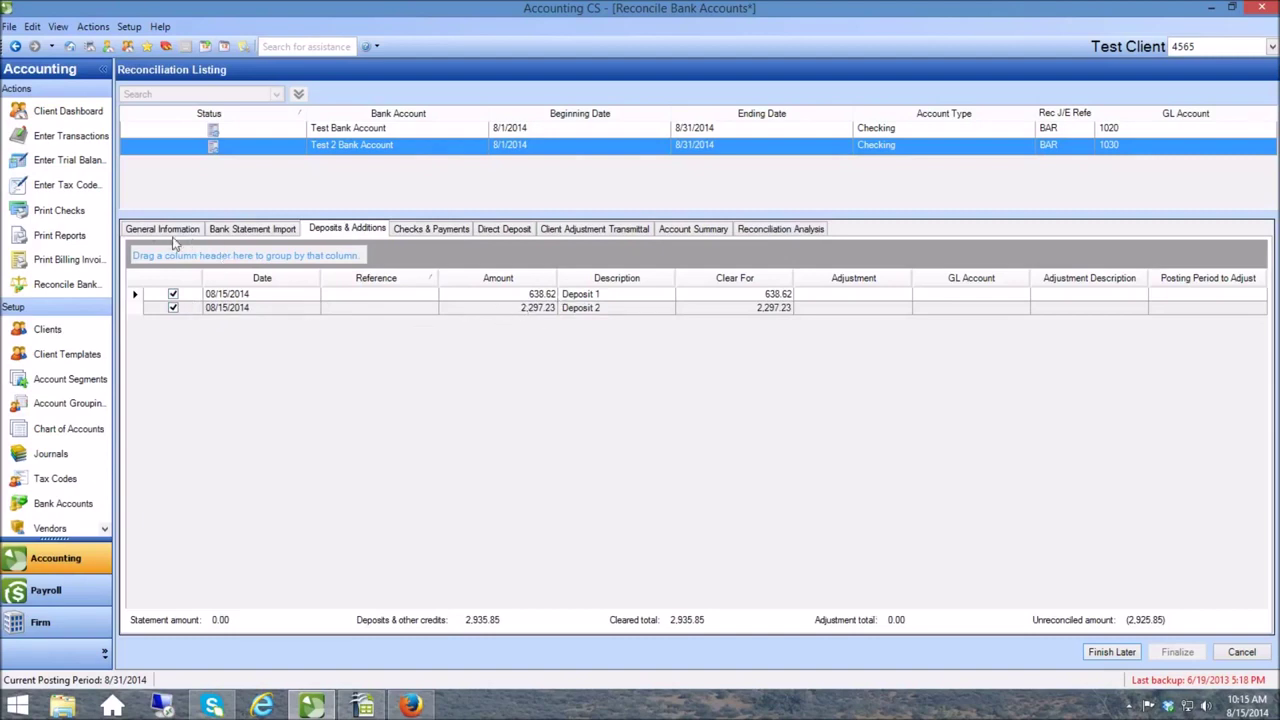
pyautogui.click(251, 234)
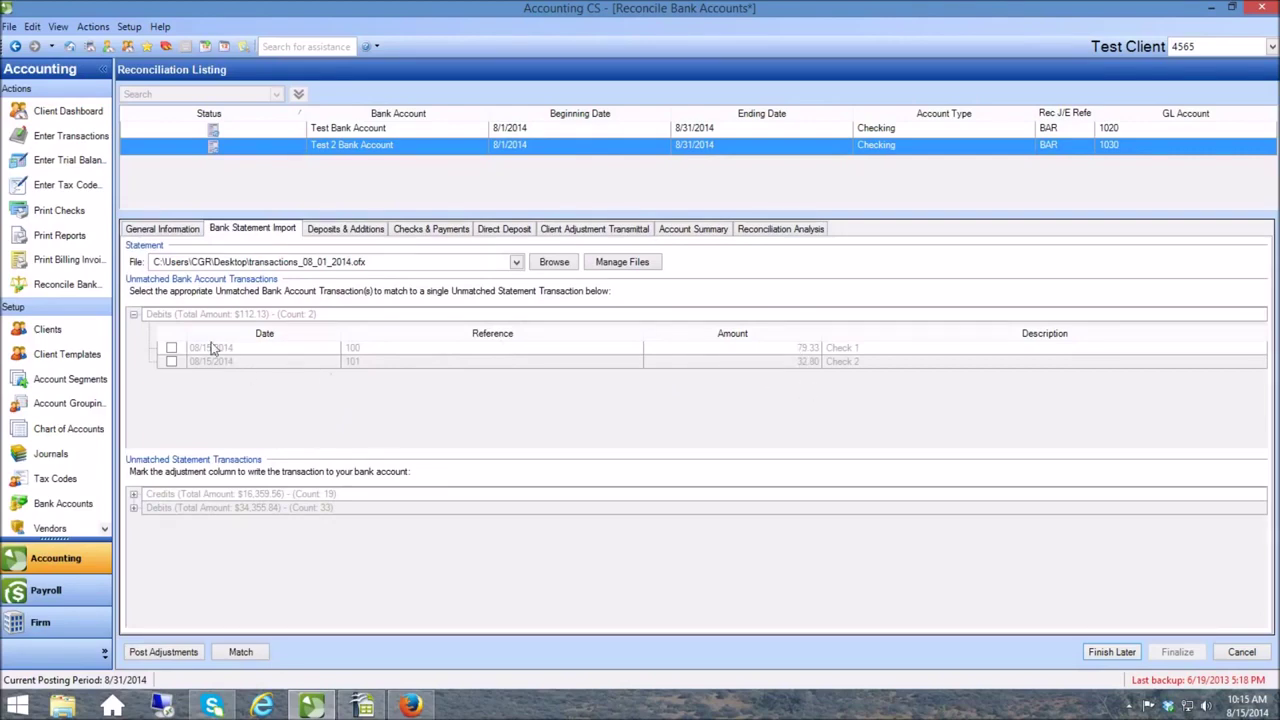
# - Match statement check 5456 to Check 1 (79.33) and check 5458 to Check 2 (32.80)
pyautogui.click(134, 508)
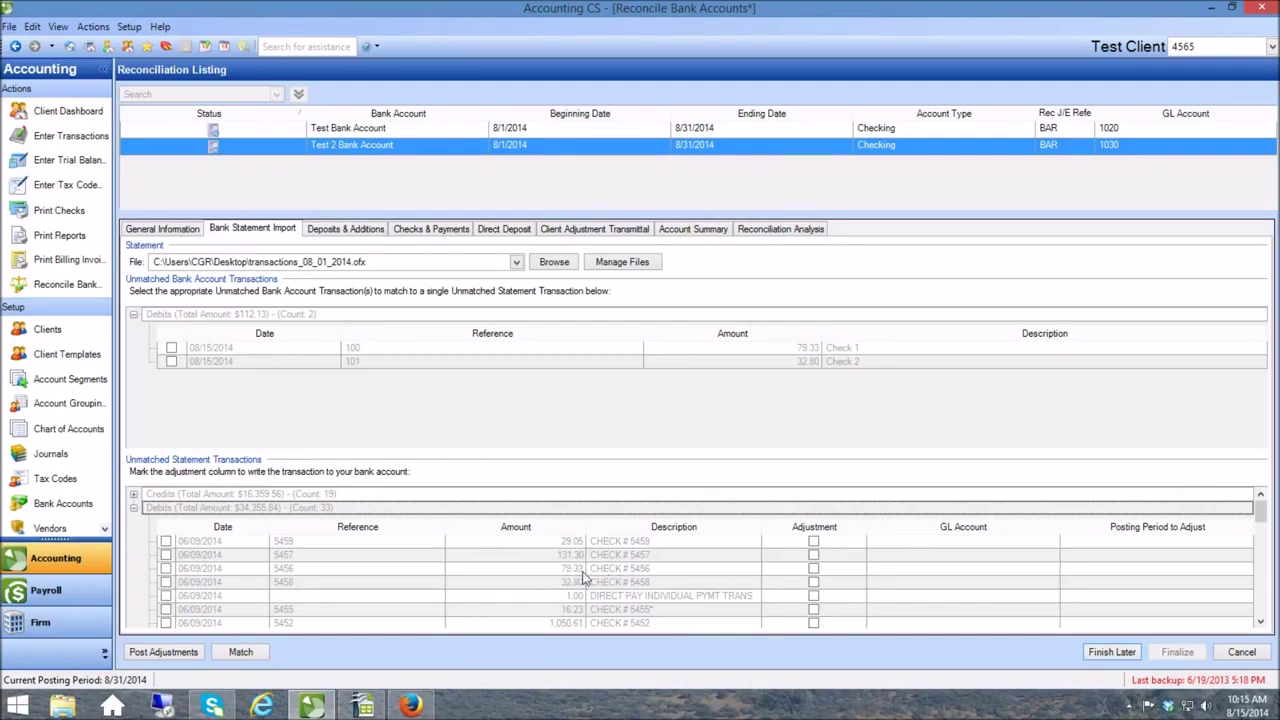
pyautogui.click(813, 568)
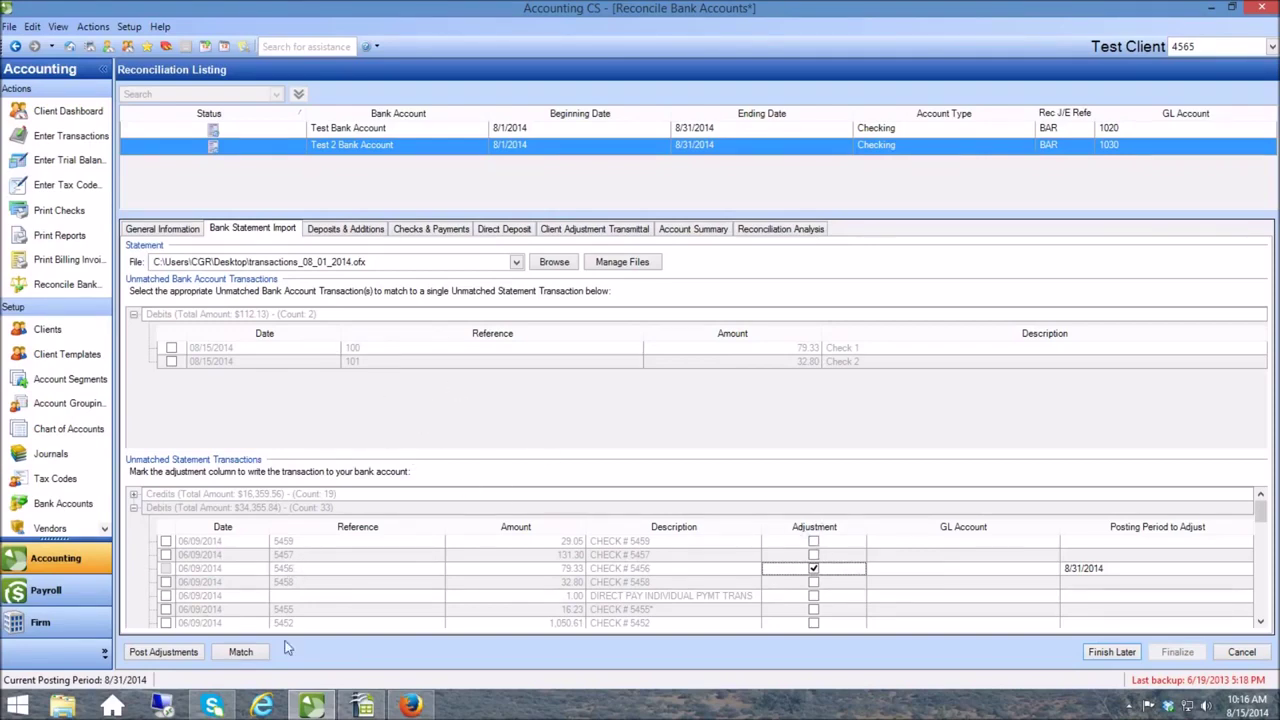
pyautogui.click(813, 568)
pyautogui.click(166, 568)
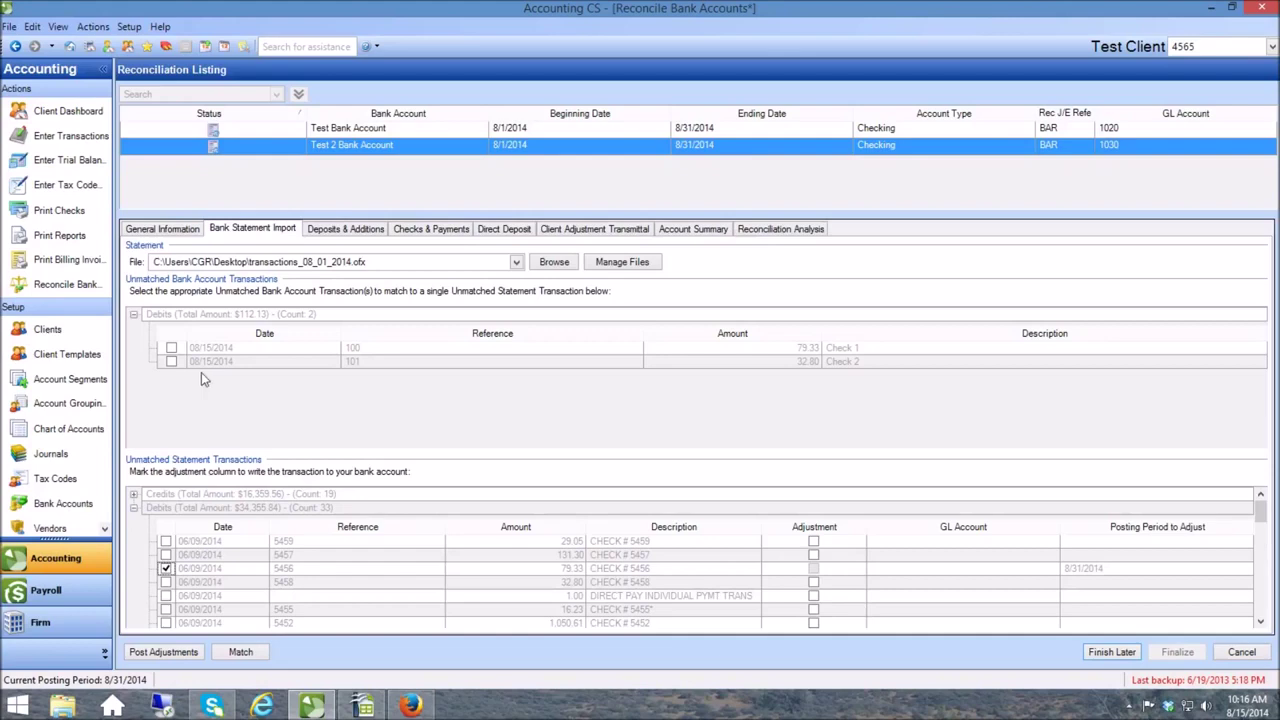
pyautogui.click(171, 348)
pyautogui.click(239, 654)
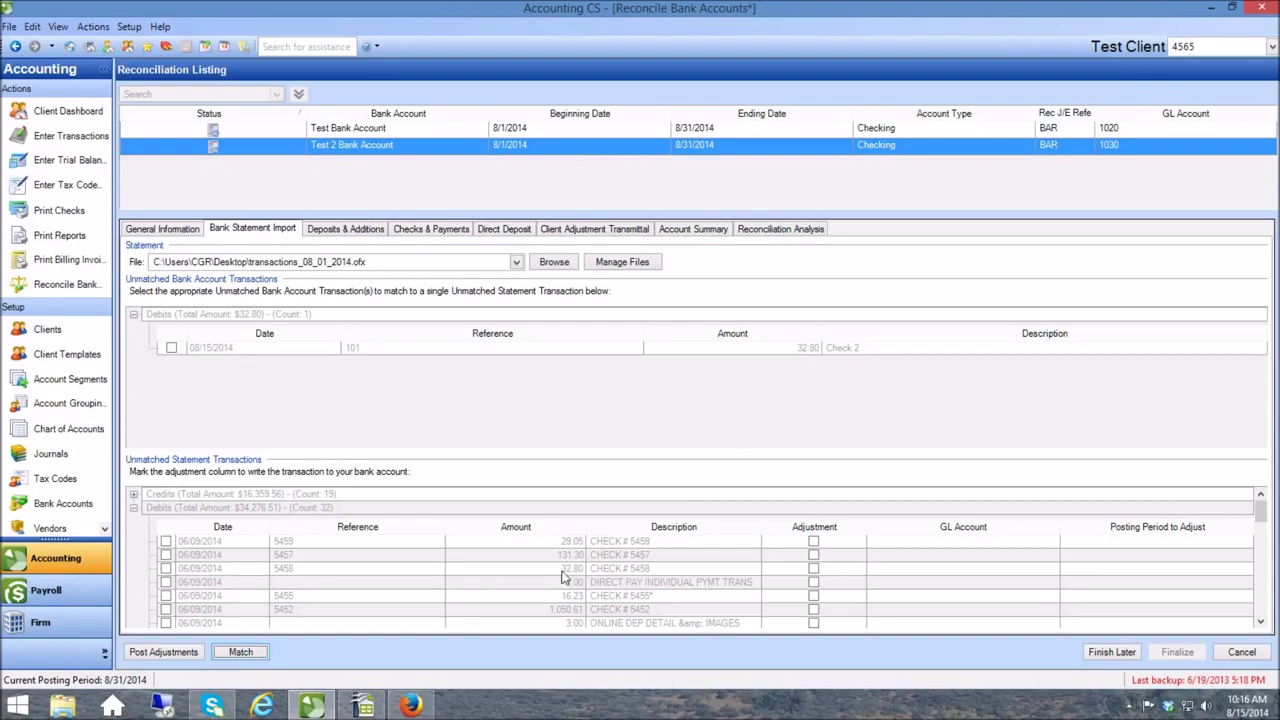
pyautogui.click(166, 568)
pyautogui.click(171, 348)
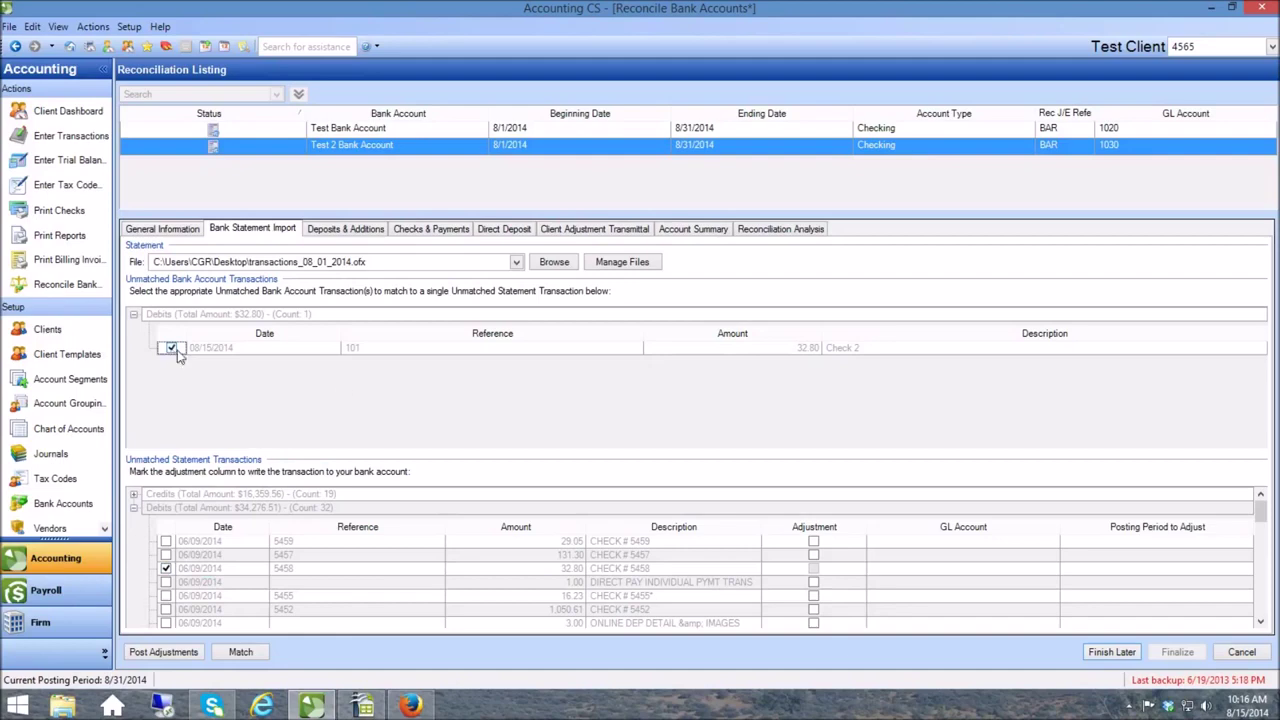
pyautogui.click(238, 652)
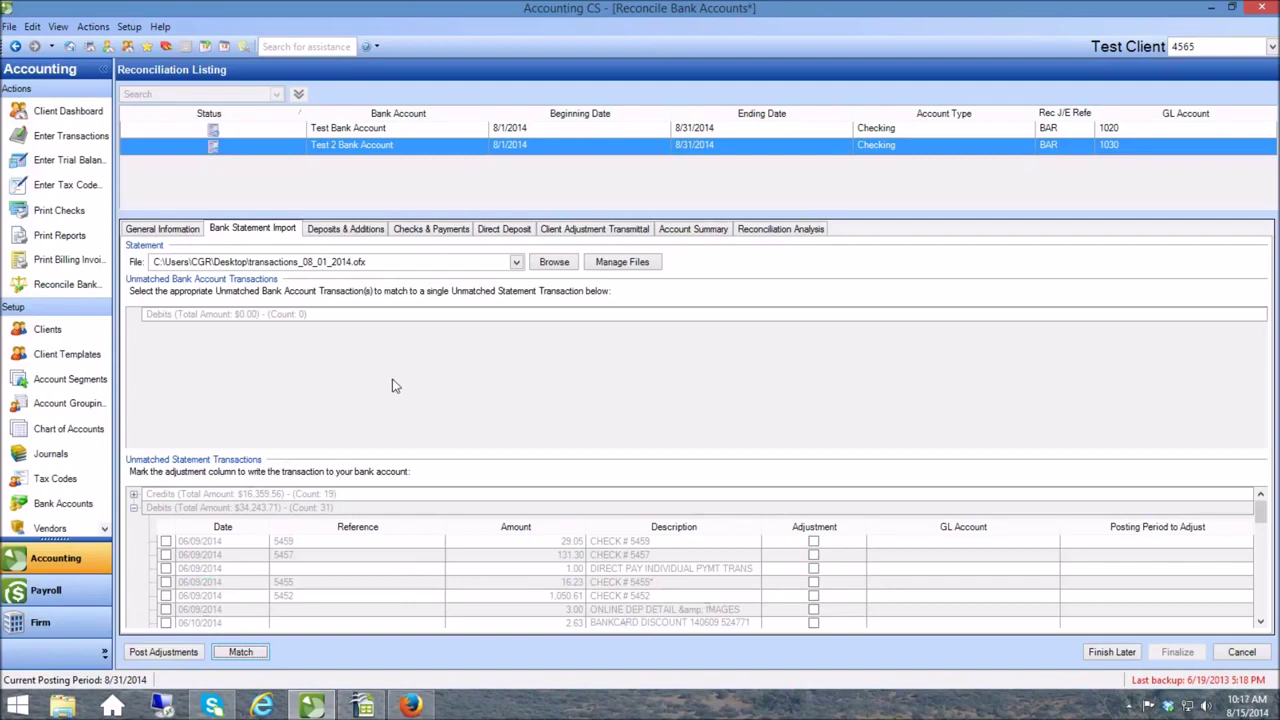
# - Flag checks 5459, 5457, 5455 and the 1.00 direct pay debit as 8/31/2014 adjustments
pyautogui.click(814, 541)
pyautogui.click(814, 554)
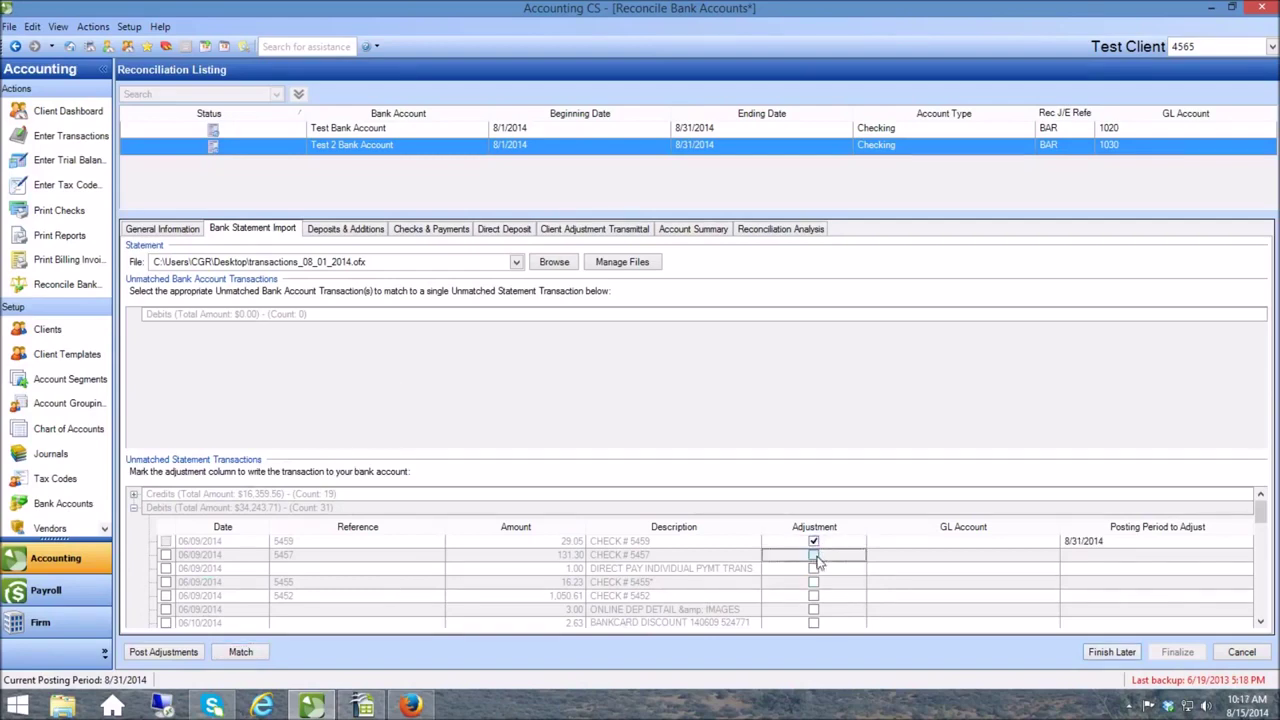
pyautogui.click(814, 568)
pyautogui.click(814, 581)
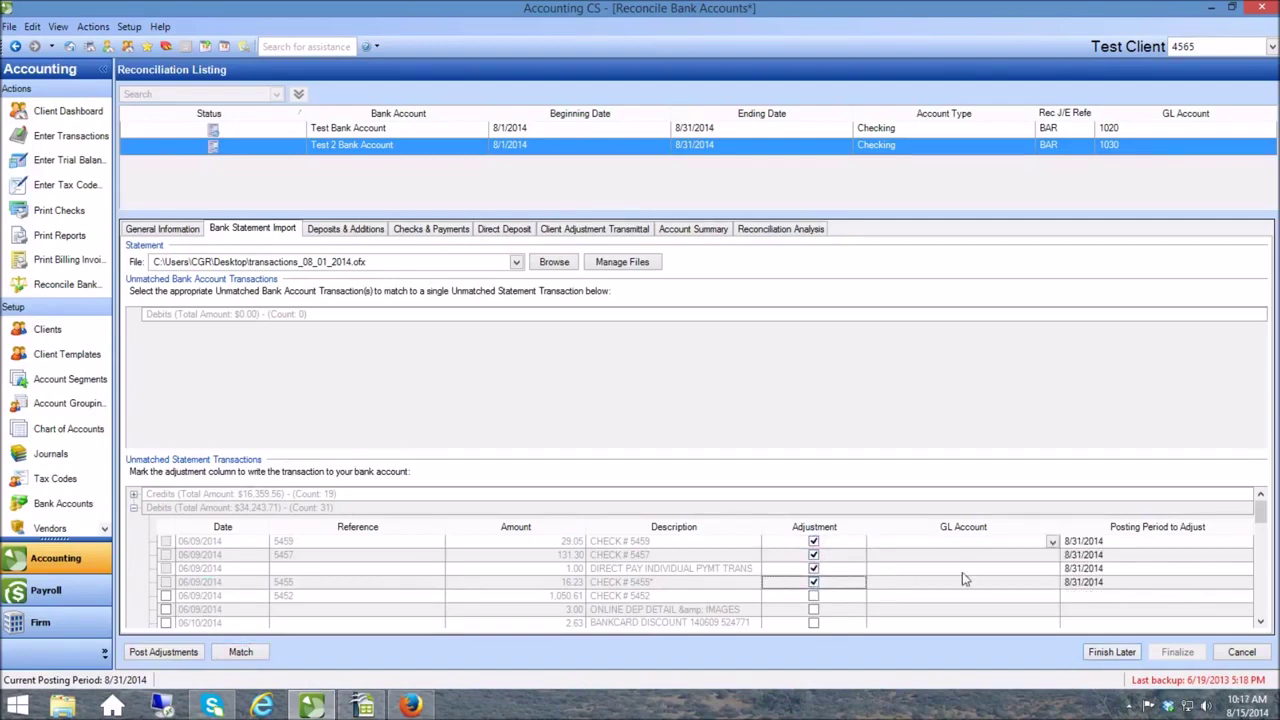